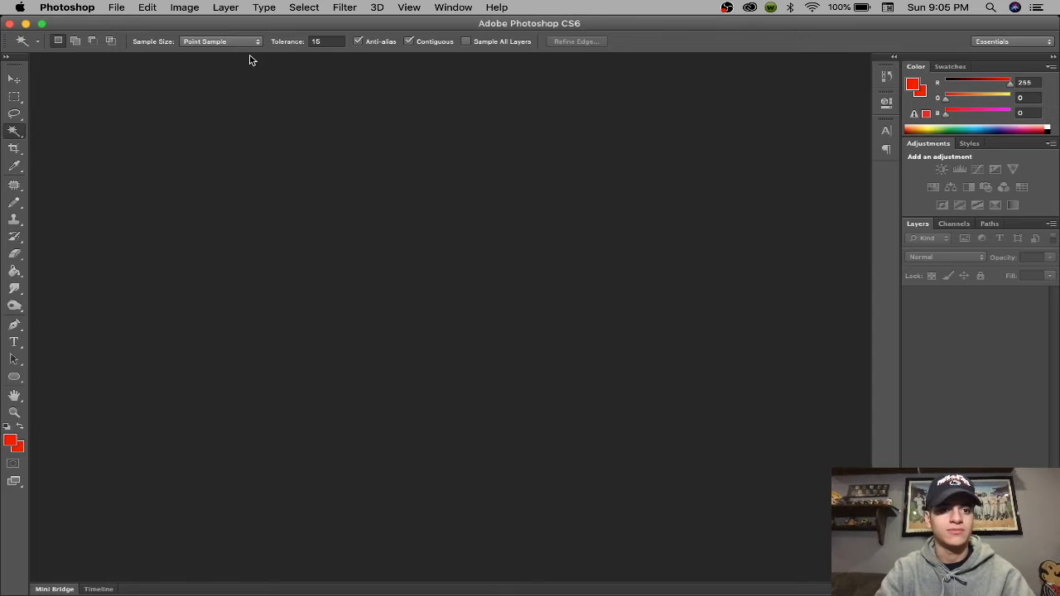
# - Create a 1080 × 1080 pixel document at 300 pixels/inch with a white background, and convert the locked background into a regular layer
pyautogui.click(124, 8)
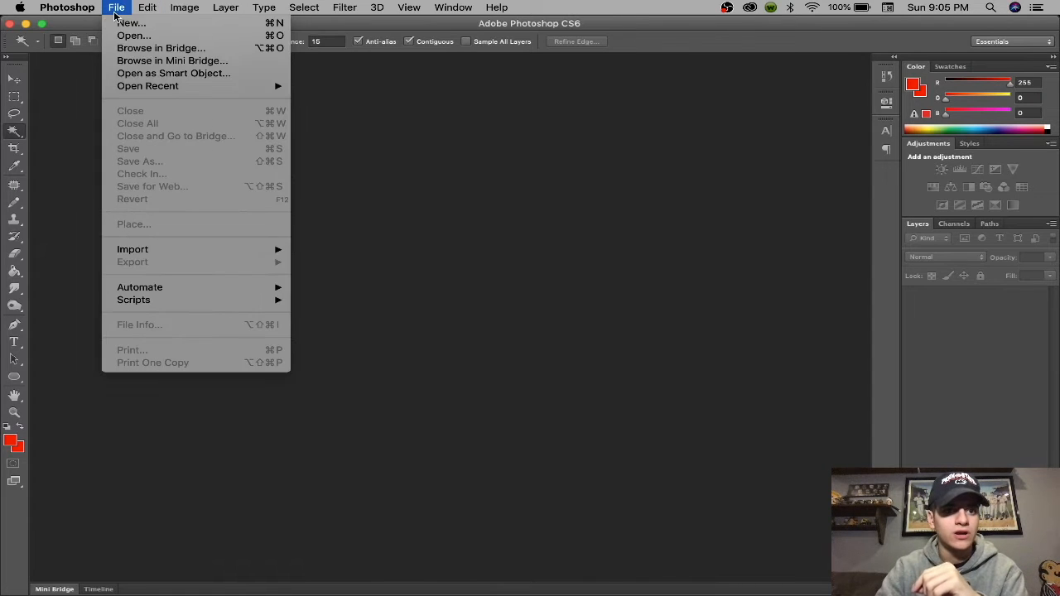
pyautogui.click(120, 24)
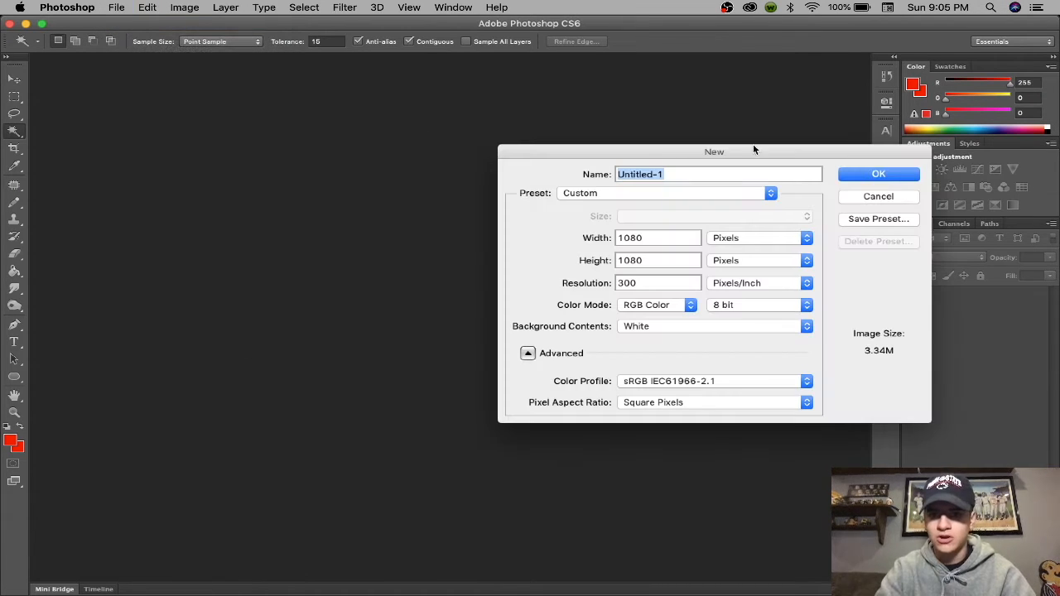
pyautogui.click(876, 176)
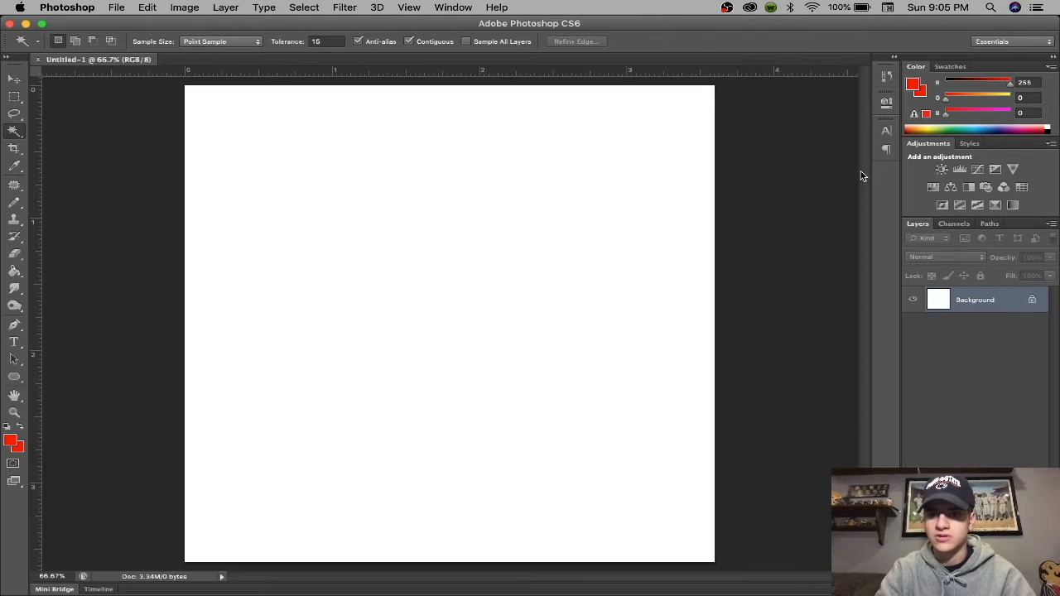
pyautogui.doubleClick(1033, 303)
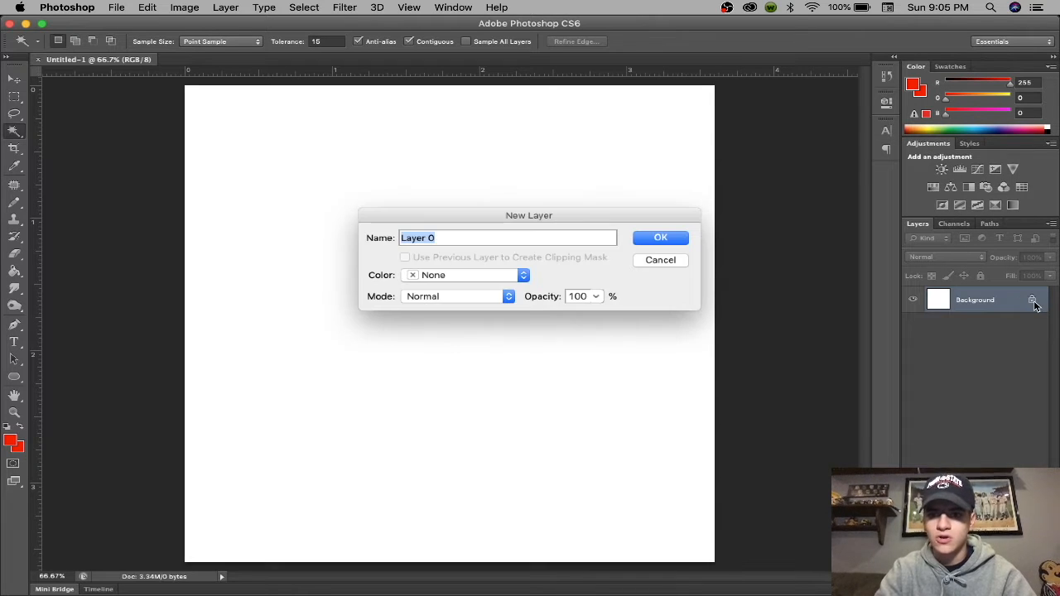
pyautogui.click(665, 239)
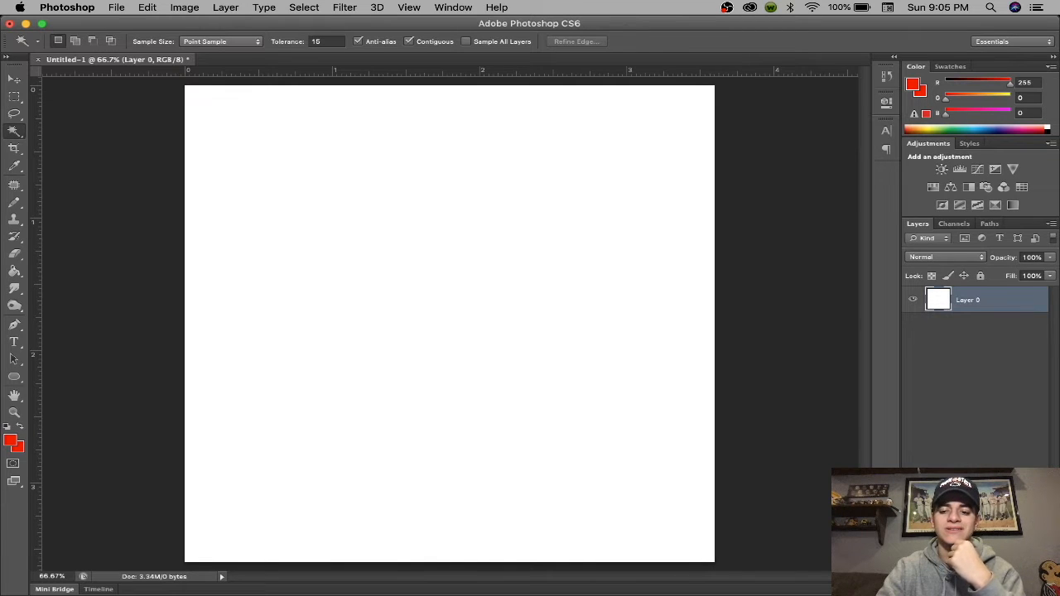
# - Try out adding an empty layer above the white layer and delete it again
pyautogui.hotkey('ctrl', 'shift', 'alt', 'n')
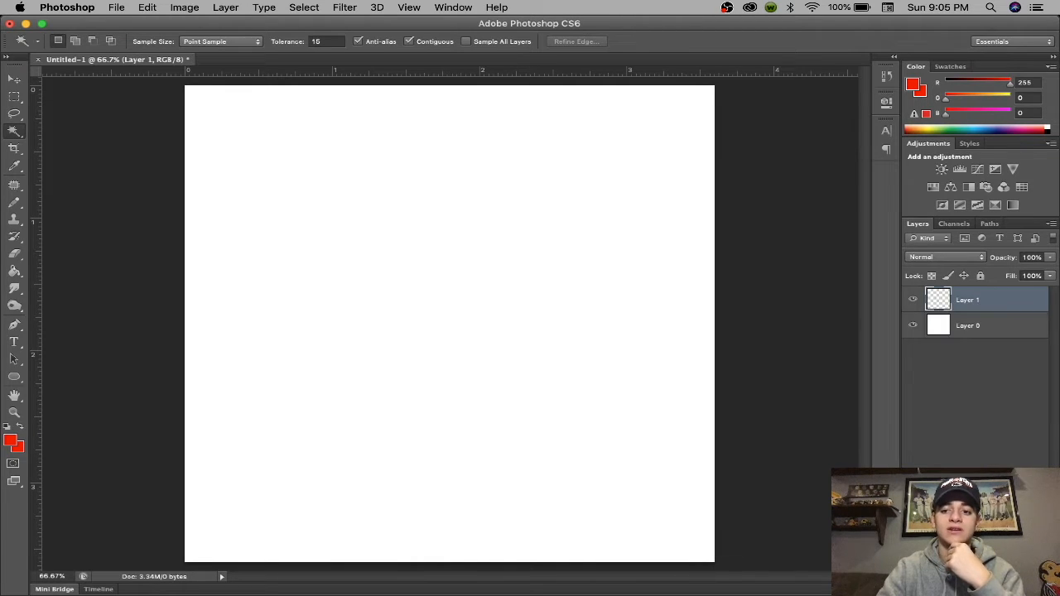
pyautogui.click(912, 324)
pyautogui.click(913, 324)
pyautogui.press('Delete')
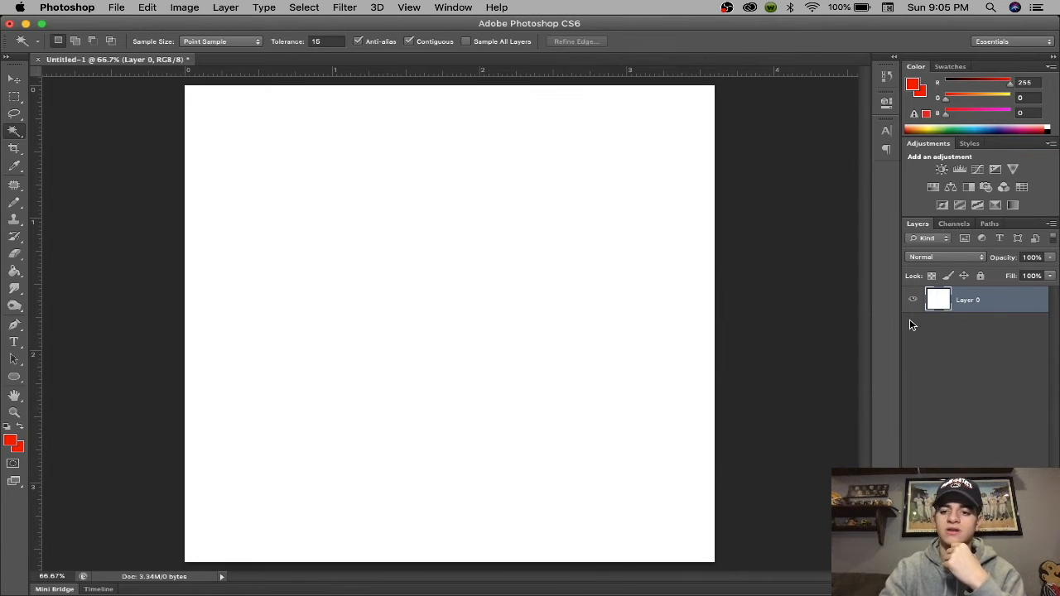
# - Draw a red circle about 269 px in diameter, slightly left of the canvas centre, with the Ellipse tool
pyautogui.click(15, 377)
pyautogui.moveTo(289, 248); pyautogui.dragTo(456, 362)
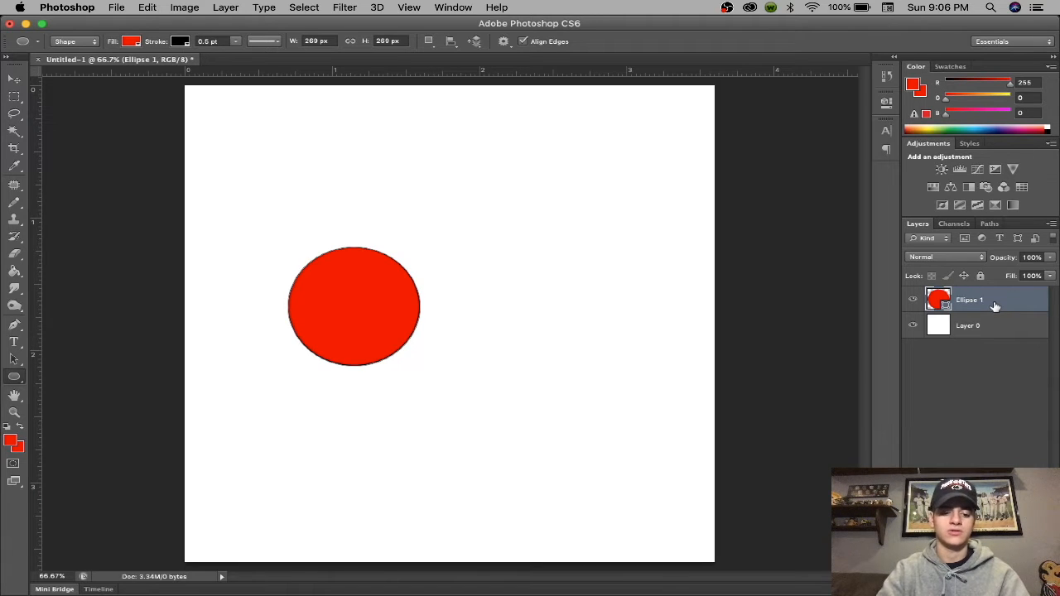
# - Duplicate the circle layer, and duplicate the two resulting circle layers together to make three copies
pyautogui.press('super+j')
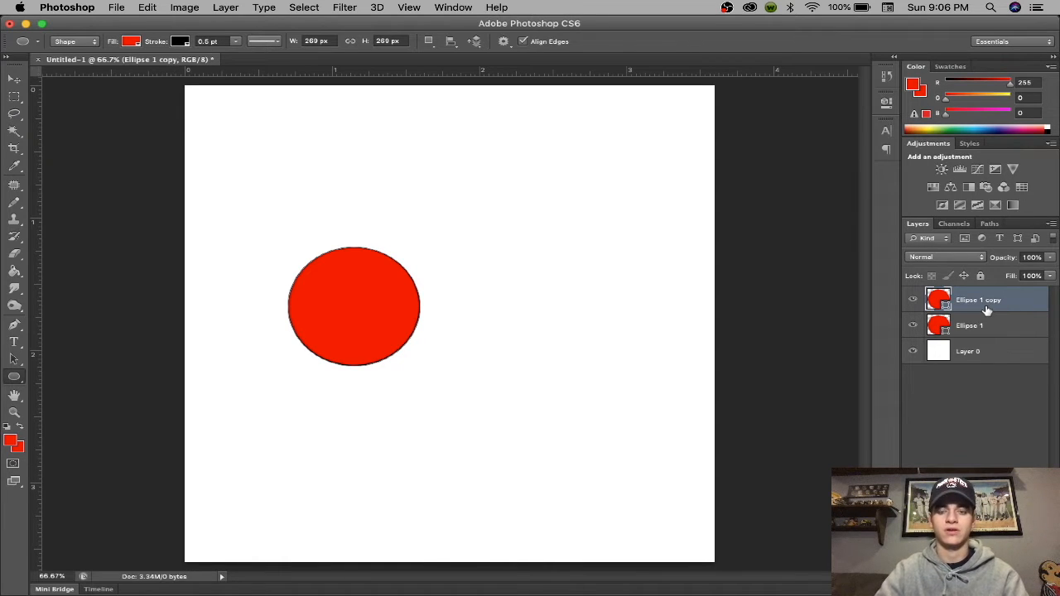
pyautogui.keyDown('shift'); pyautogui.click(987, 331); pyautogui.keyUp('shift')
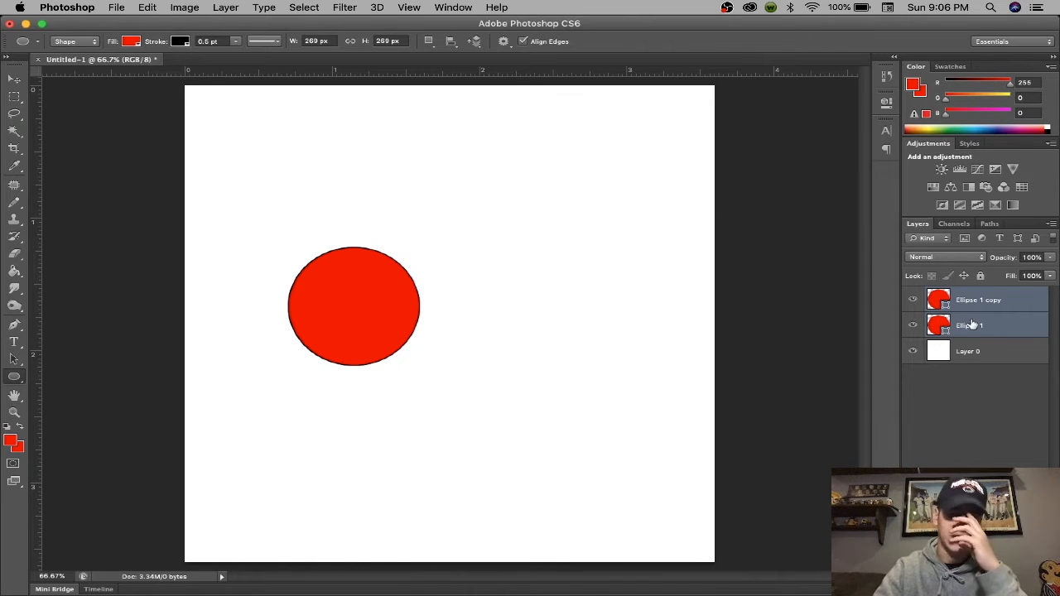
pyautogui.press('super+j')
# - Try selecting the first and third circle copies together, select all the layers as a range, and clear the layer selection
pyautogui.click(1017, 307)
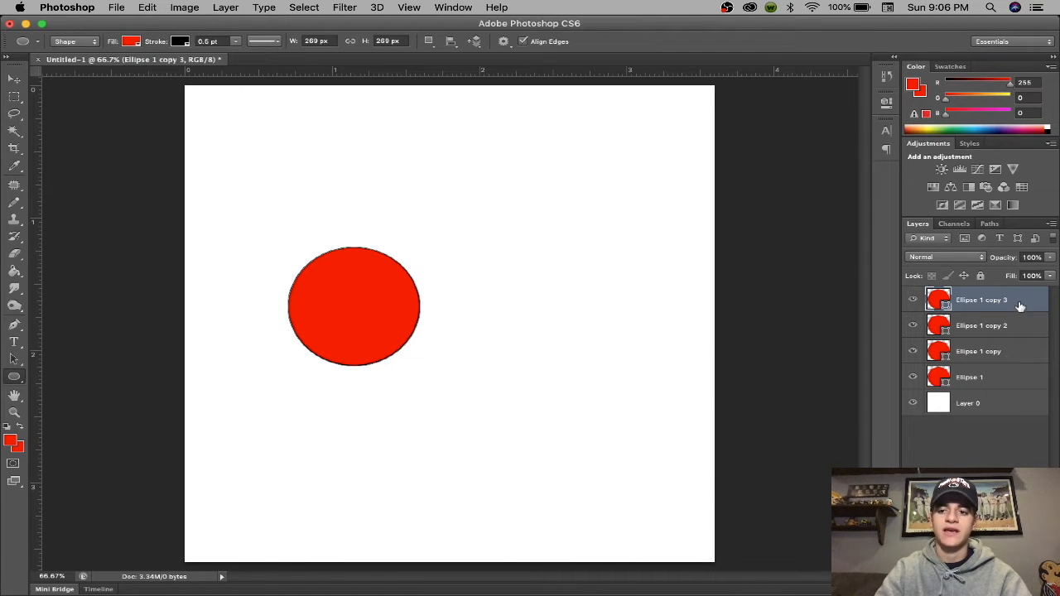
pyautogui.keyDown('super'); pyautogui.click(1010, 358); pyautogui.keyUp('super')
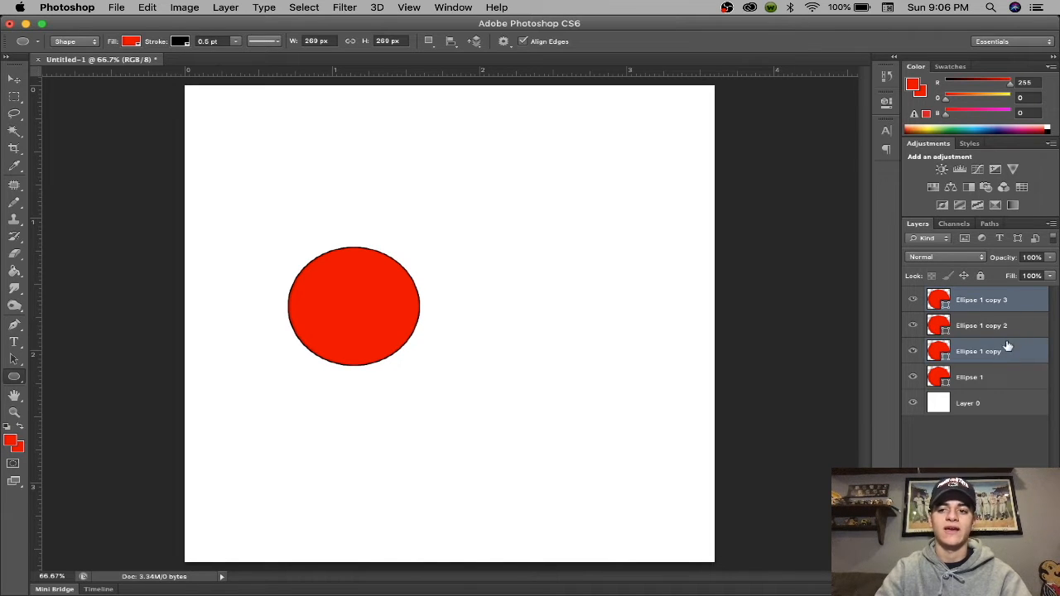
pyautogui.click(1015, 321)
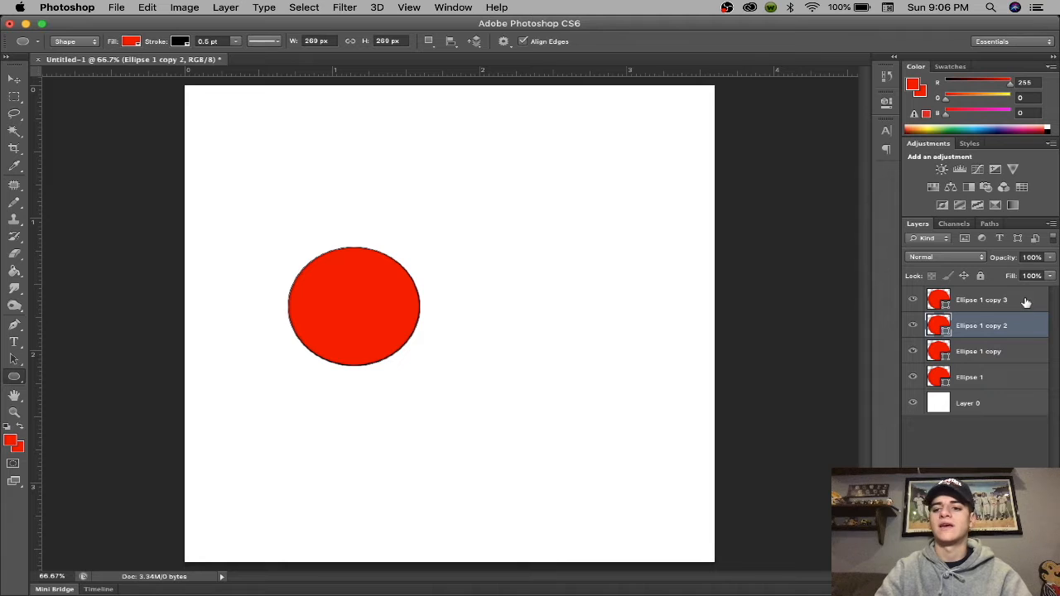
pyautogui.click(1025, 303)
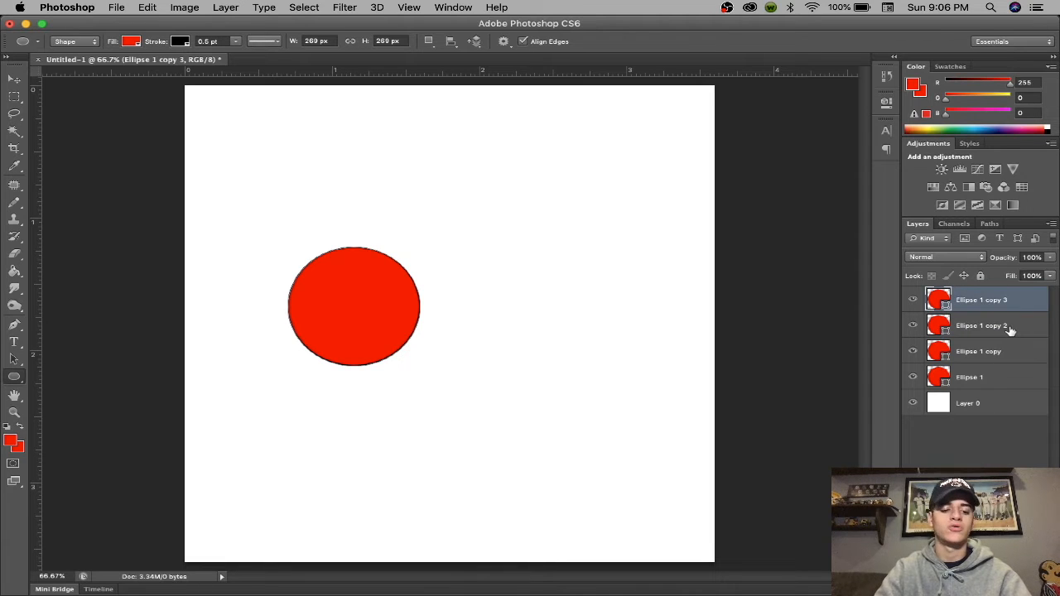
pyautogui.keyDown('shift'); pyautogui.click(1008, 403); pyautogui.keyUp('shift')
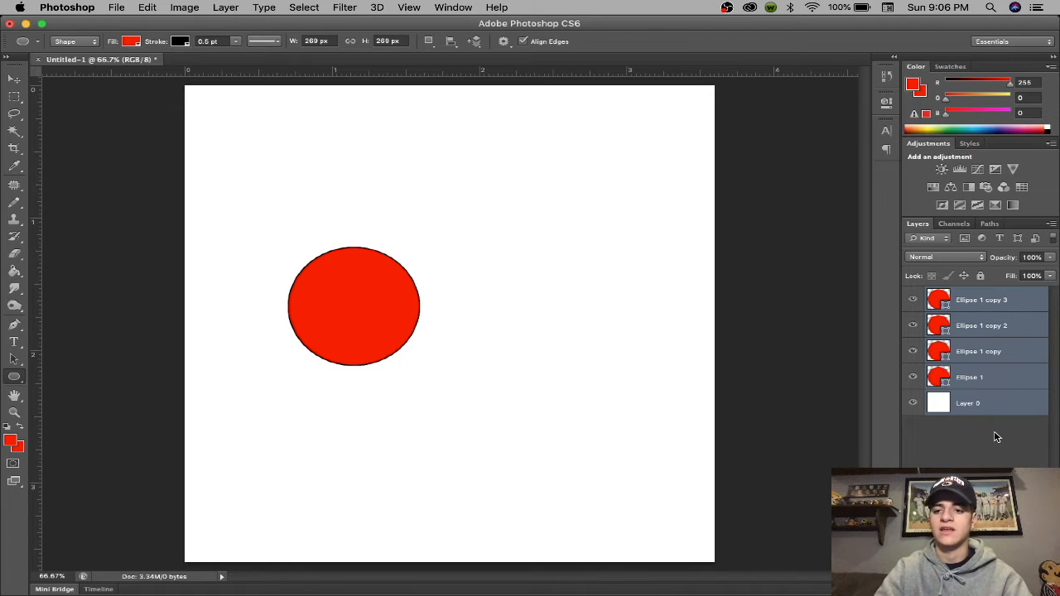
pyautogui.click(996, 436)
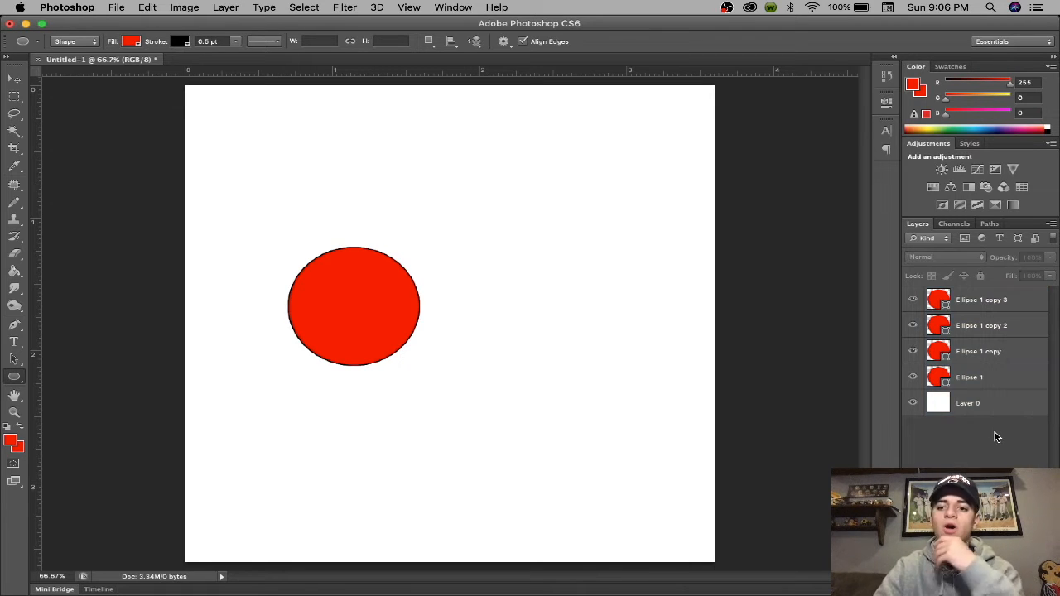
# - Hide the circle layers one by one and make them all visible again
pyautogui.click(913, 302)
pyautogui.click(914, 327)
pyautogui.click(913, 351)
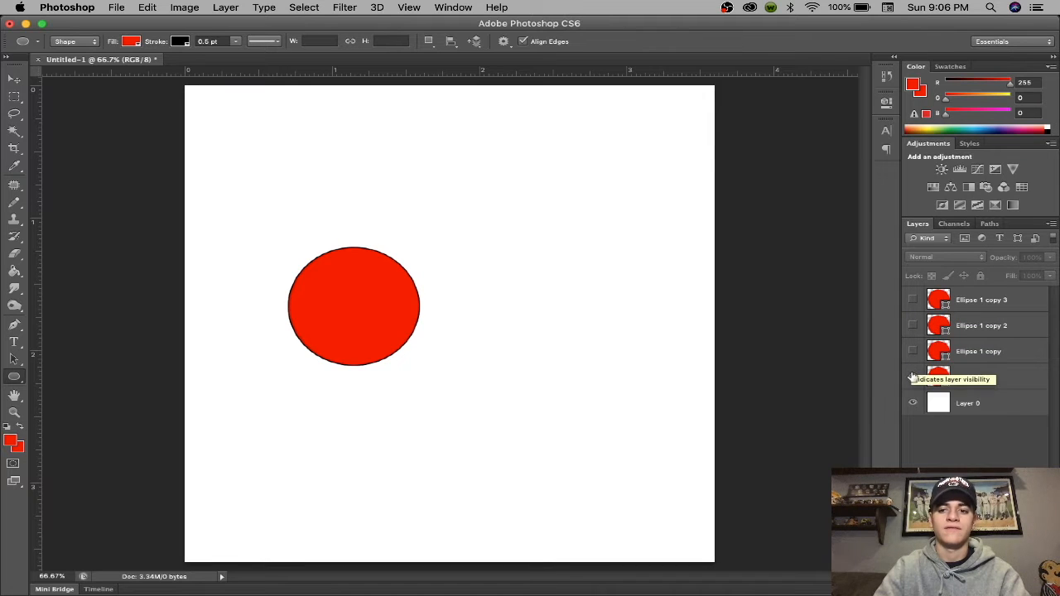
pyautogui.click(912, 376)
pyautogui.click(912, 376)
pyautogui.click(912, 351)
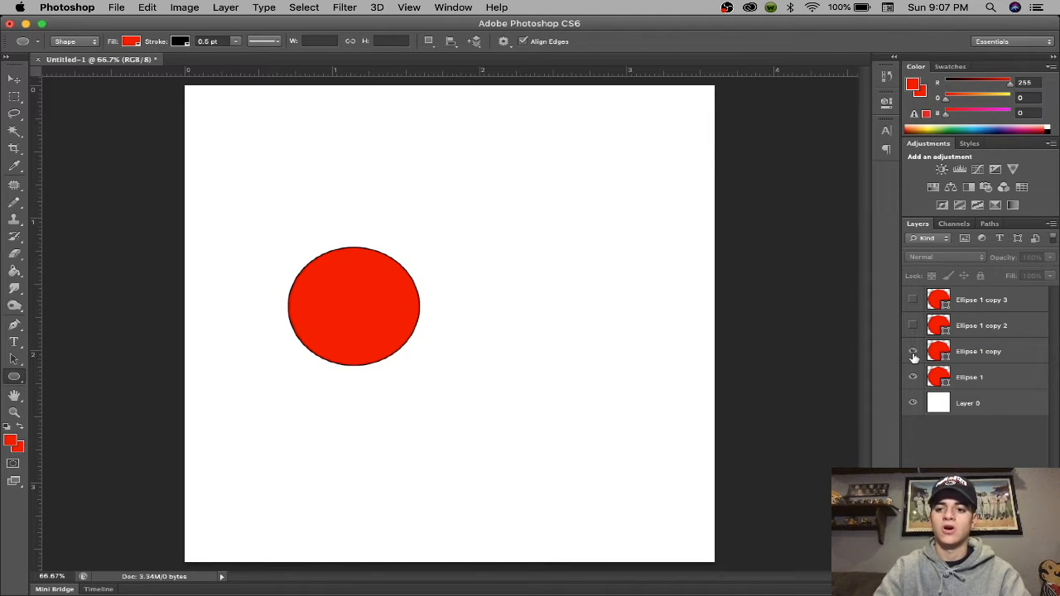
pyautogui.click(913, 324)
pyautogui.click(914, 298)
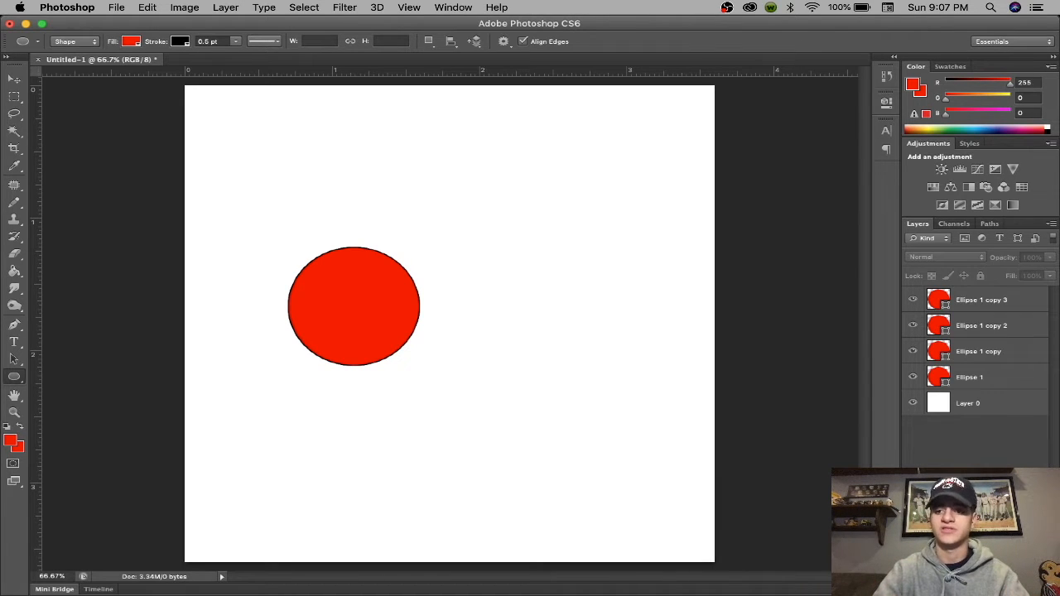
# - Group the three circle copies and name the group "red"
pyautogui.click(1023, 305)
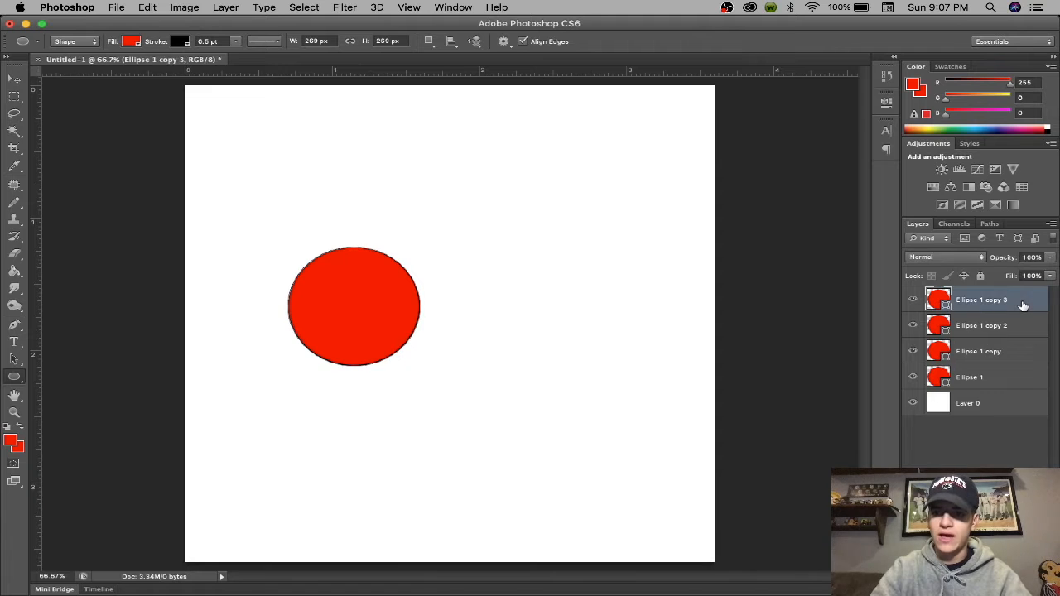
pyautogui.keyDown('shift'); pyautogui.click(1012, 352); pyautogui.keyUp('shift')
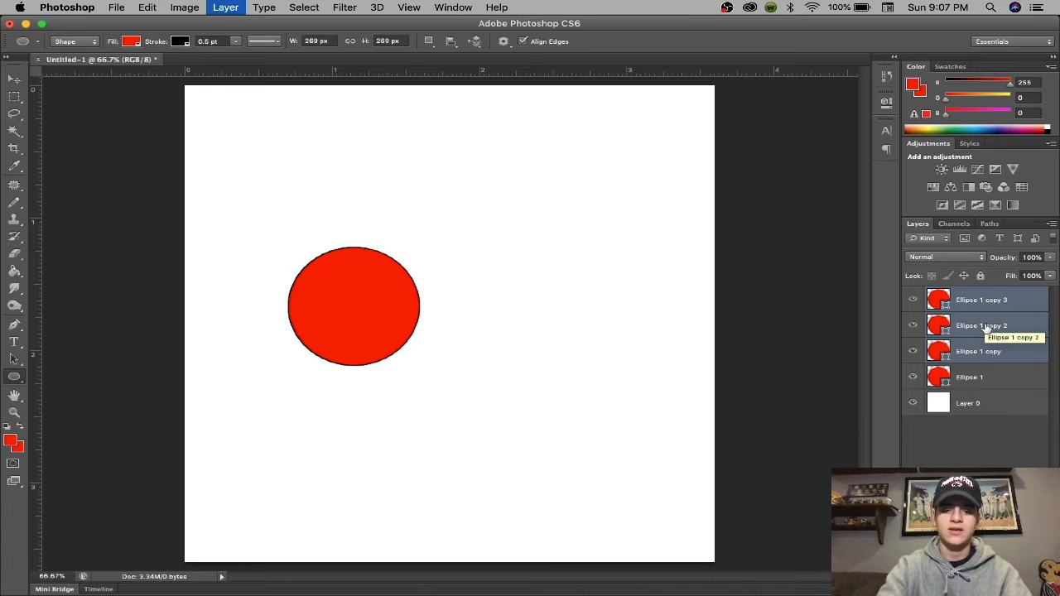
pyautogui.press('super+g')
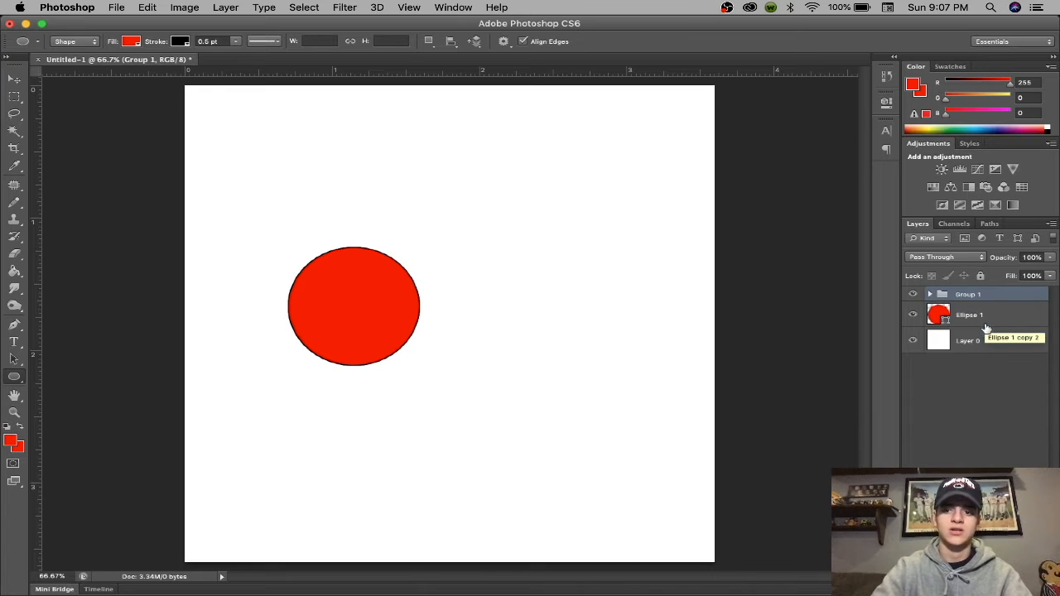
pyautogui.click(930, 294)
pyautogui.click(931, 295)
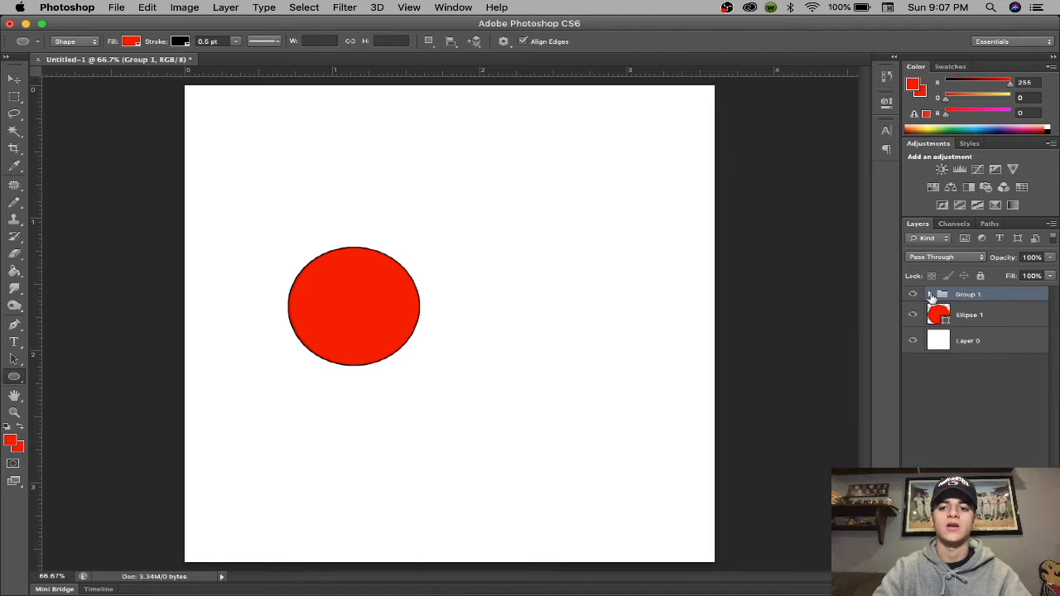
pyautogui.doubleClick(966, 296)
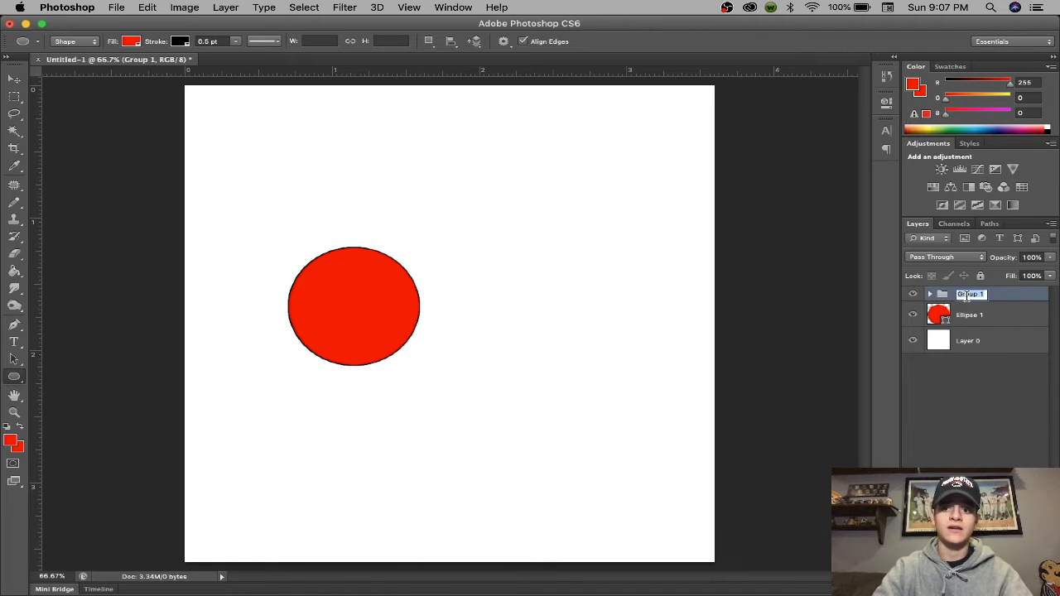
pyautogui.write('red')
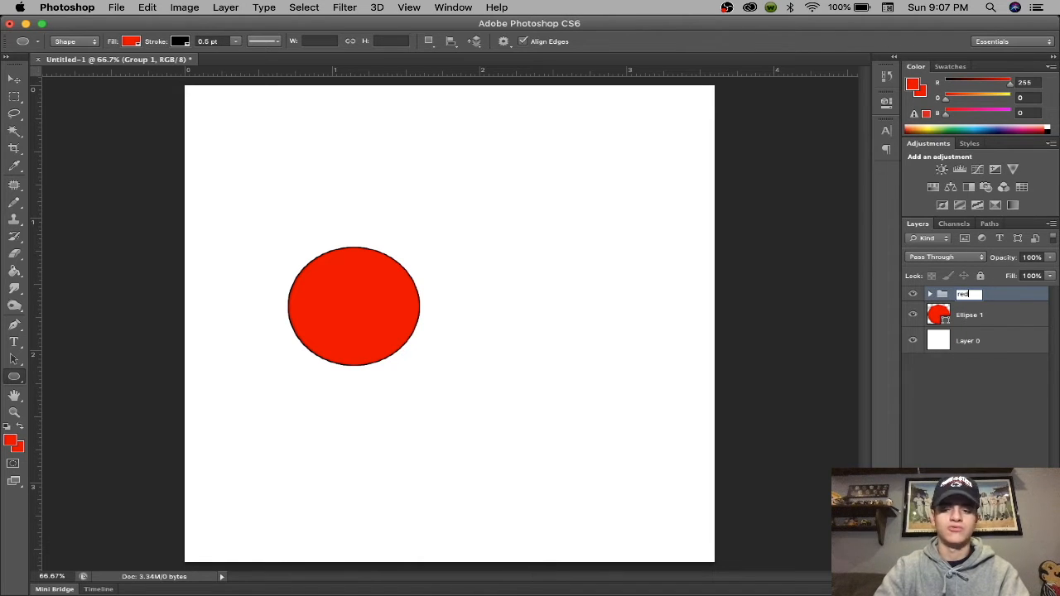
pyautogui.press('Return')
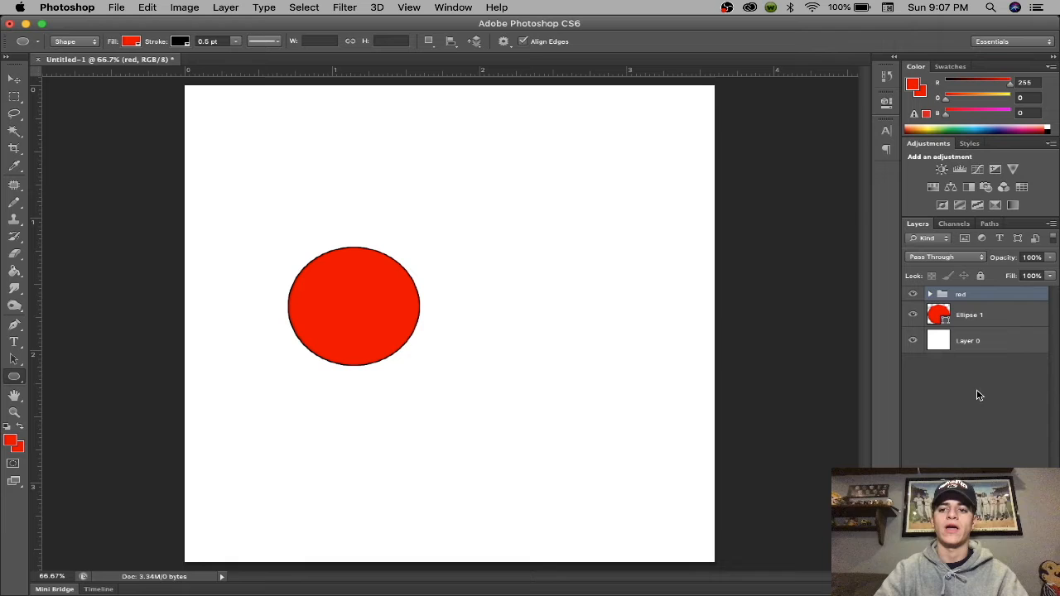
# - Rename the original circle layer, Ellipse 1, as "red 1"
pyautogui.doubleClick(971, 316)
pyautogui.write('r')
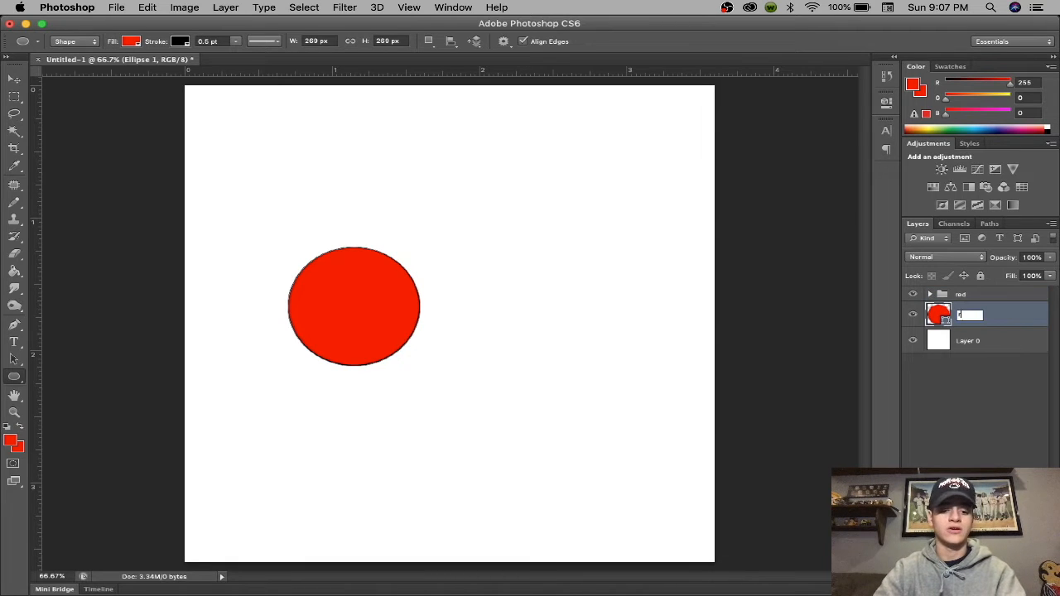
pyautogui.write('ed 1')
pyautogui.press('Return')
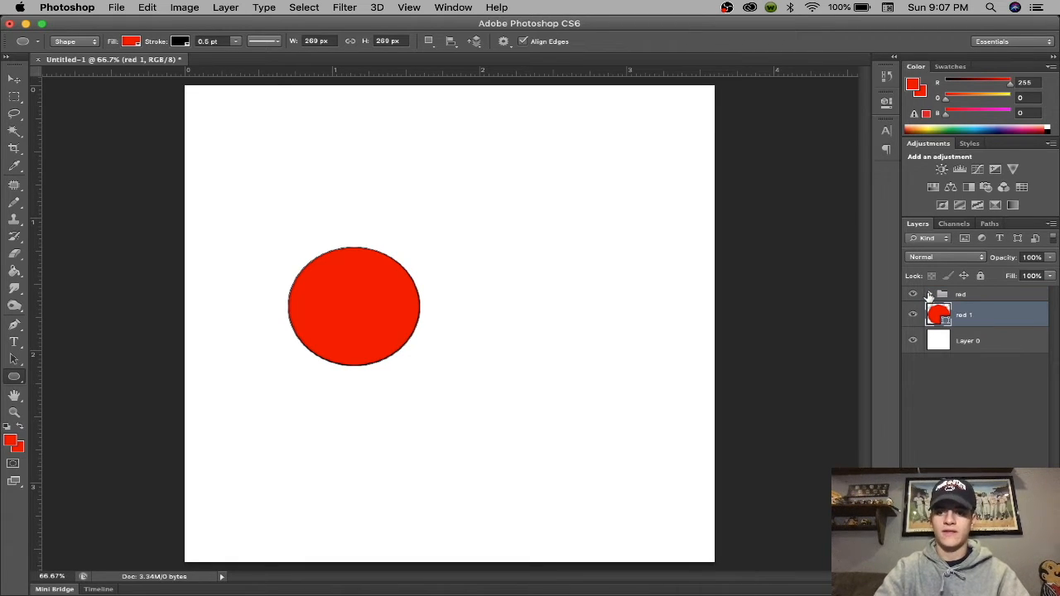
# - Check the contents of the "red" group and delete the group with its circle copies
pyautogui.click(929, 294)
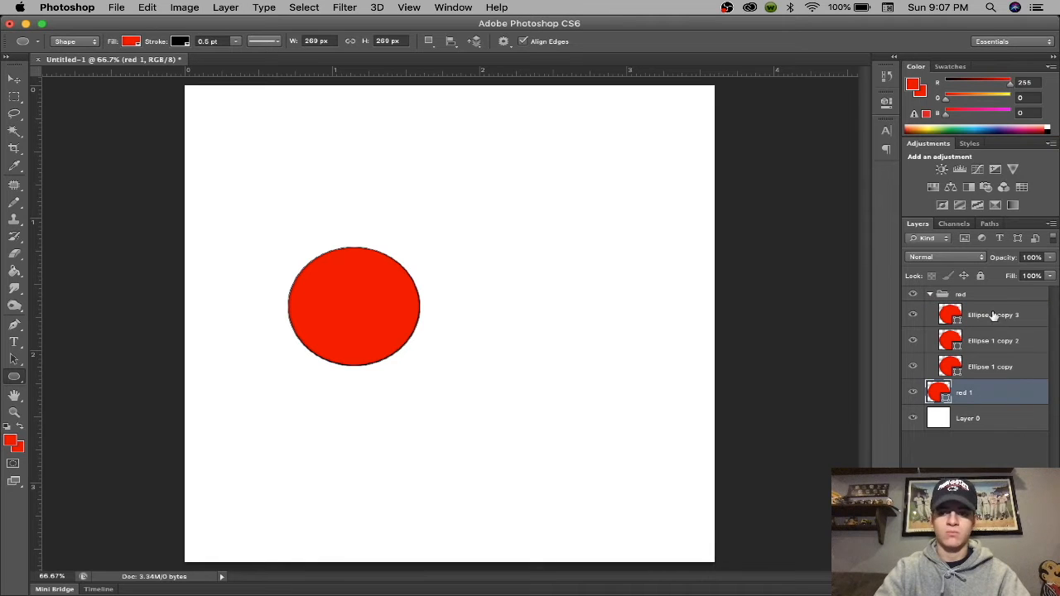
pyautogui.click(929, 294)
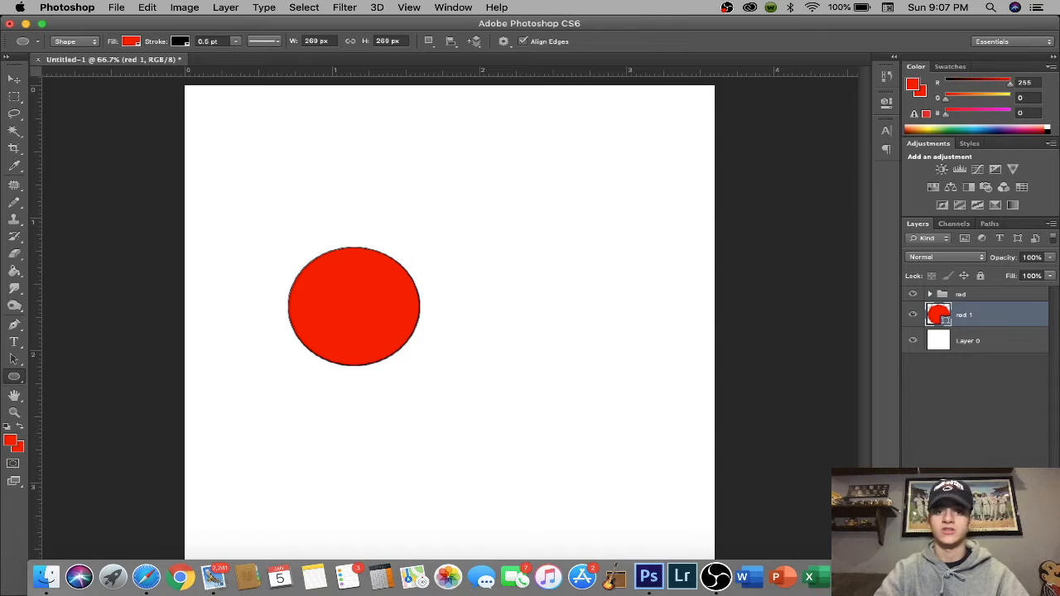
pyautogui.click(1002, 389)
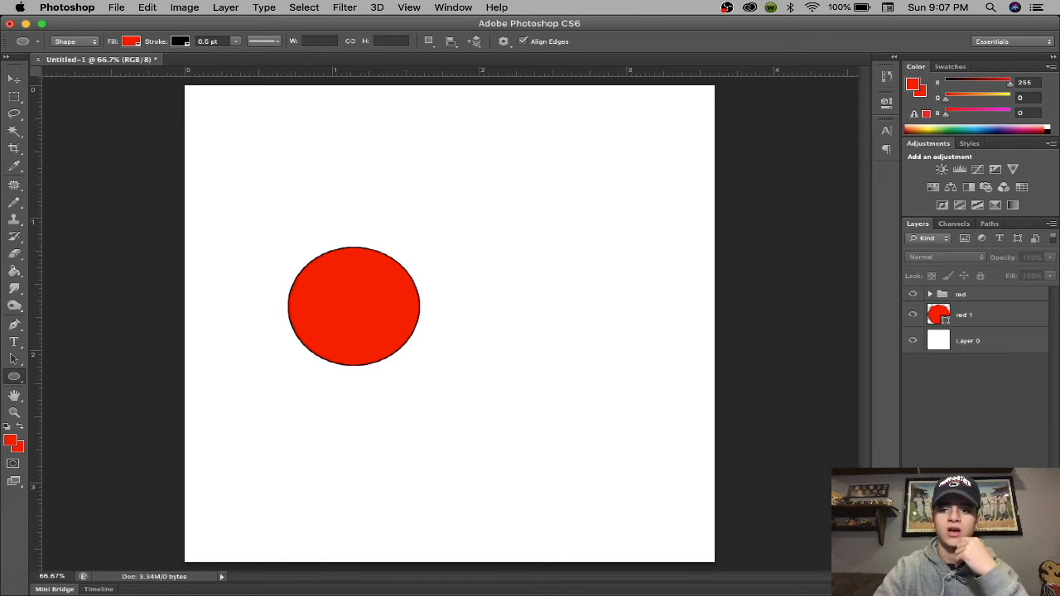
pyautogui.click(970, 295)
pyautogui.press('Delete')
pyautogui.click(961, 395)
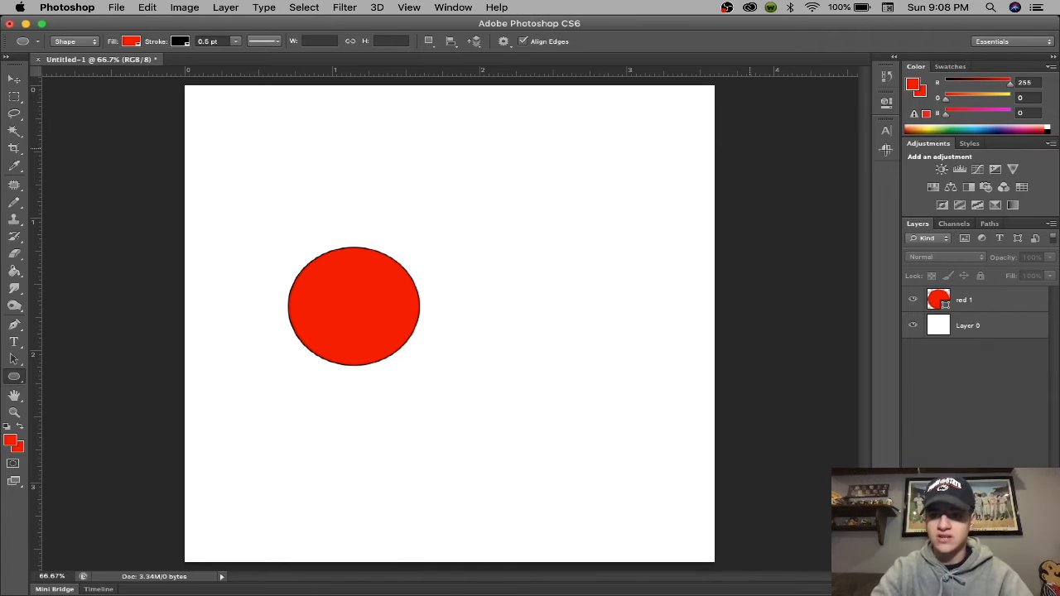
# - Rasterize the "red 1" circle layer and activate the Move tool
pyautogui.rightClick(1000, 312)
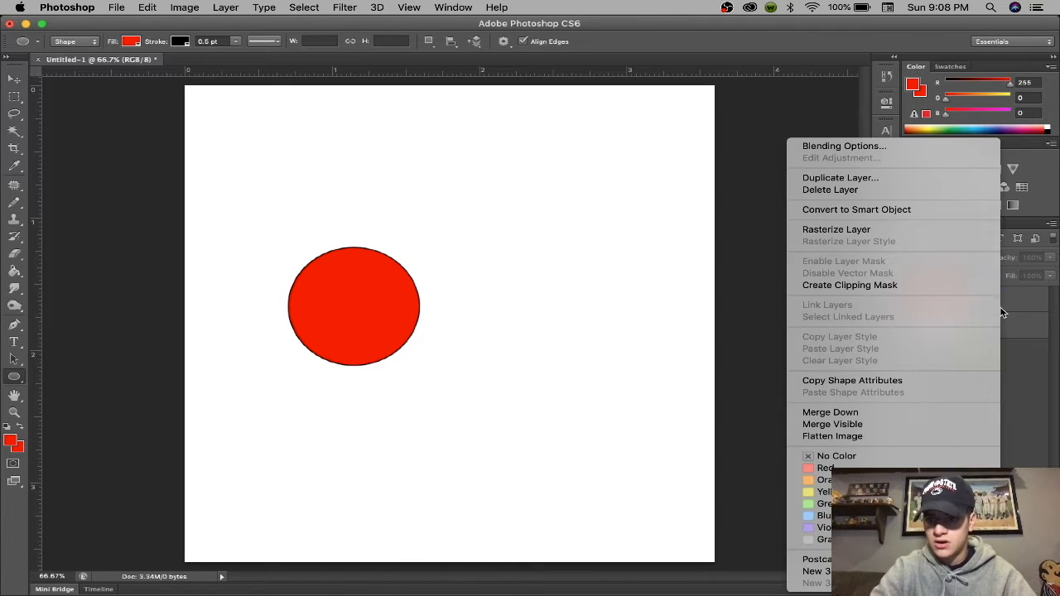
pyautogui.click(847, 229)
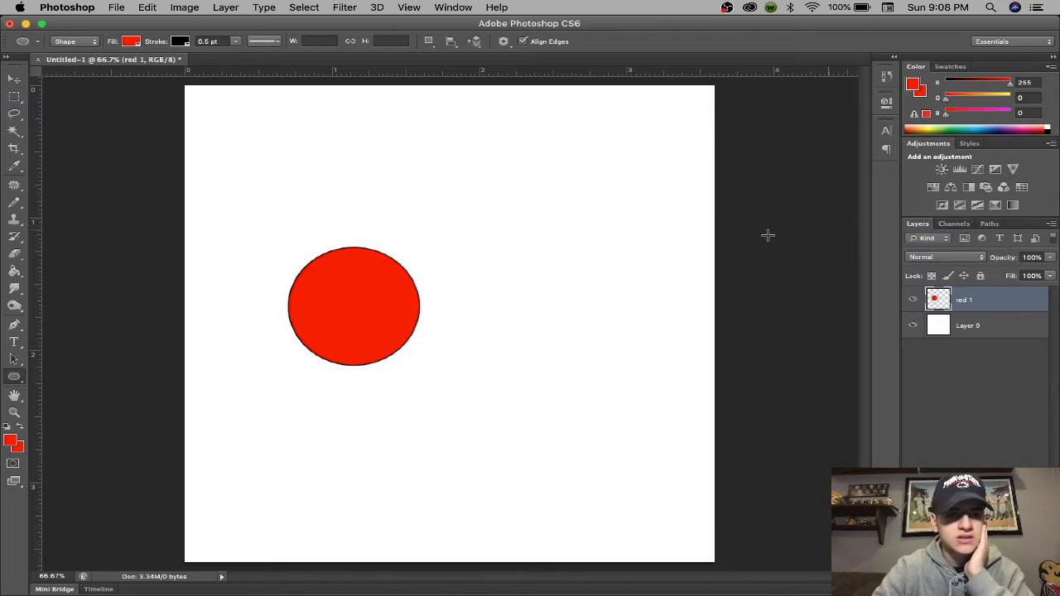
pyautogui.click(13, 83)
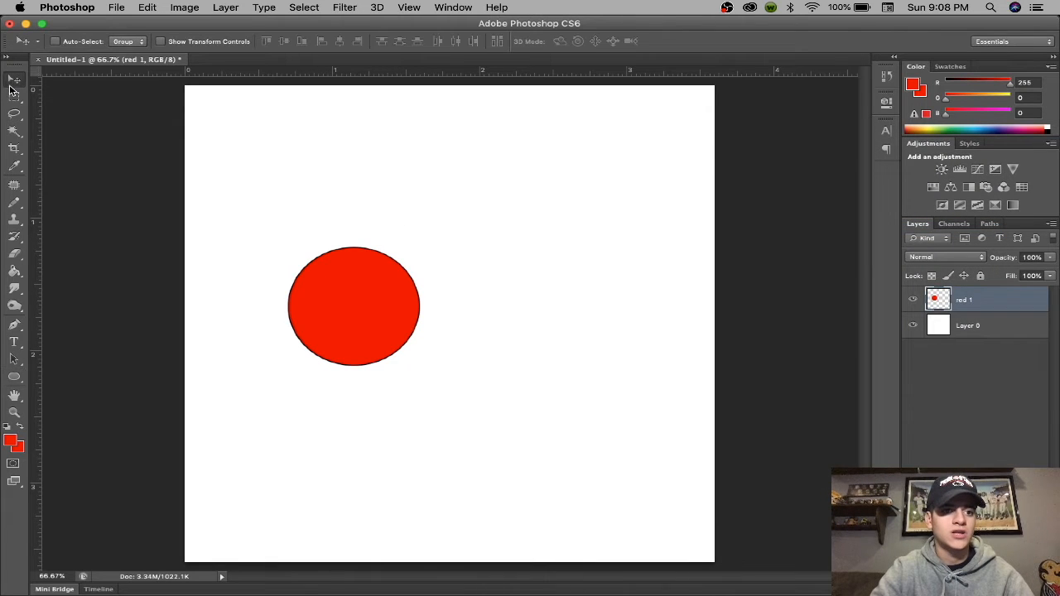
# - Reposition the red circle near the canvas centre on the "red 1" layer, also trying to move it with Layer 0 active
pyautogui.moveTo(388, 290); pyautogui.dragTo(417, 312)
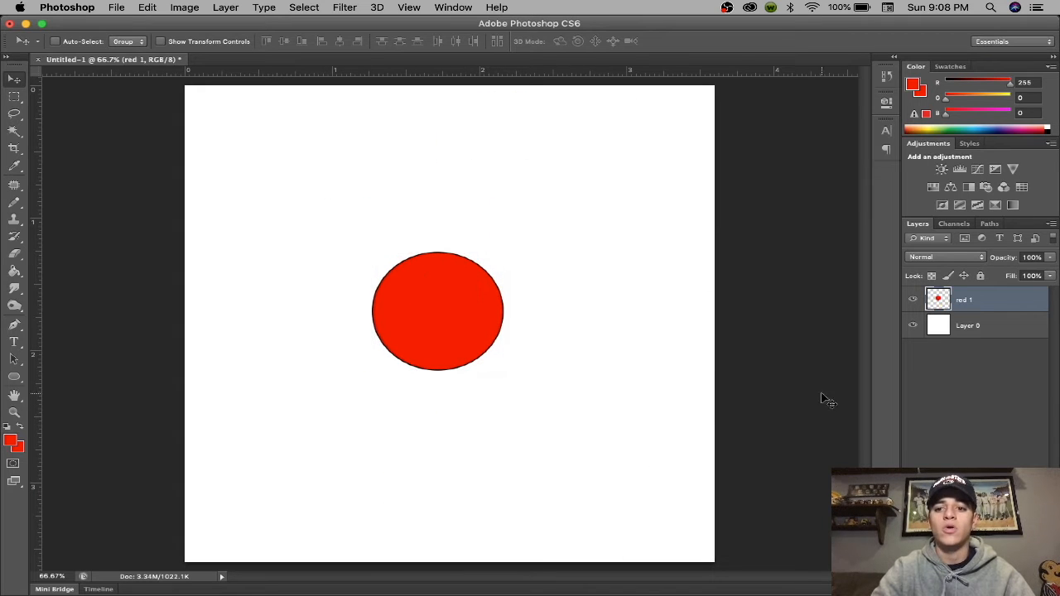
pyautogui.moveTo(419, 277)
pyautogui.mouseDown()
pyautogui.moveTo(442, 336)
pyautogui.moveTo(413, 266)
pyautogui.mouseUp()
pyautogui.click(997, 332)
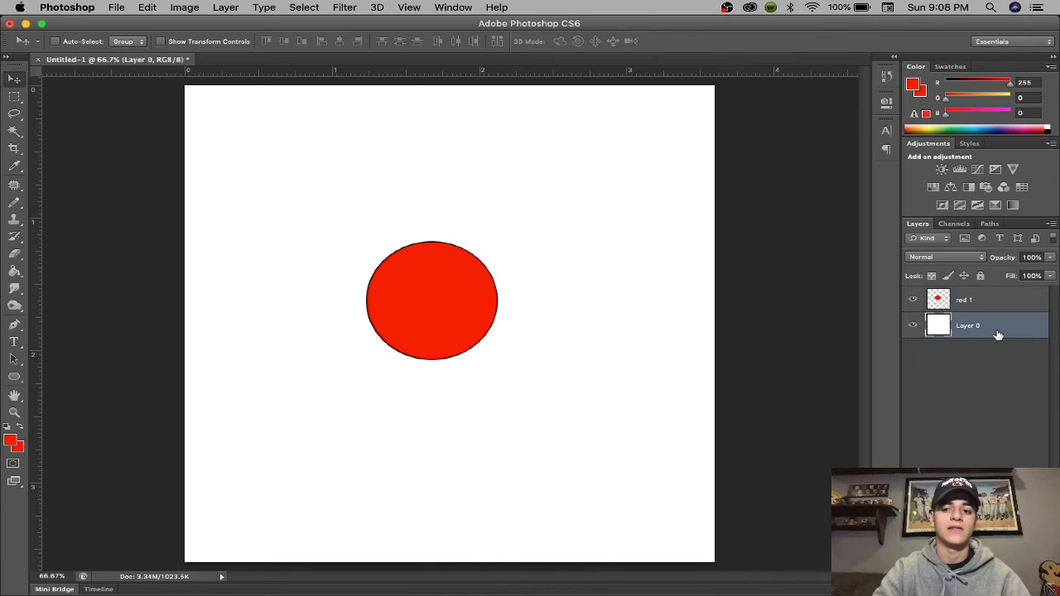
pyautogui.moveTo(513, 303); pyautogui.dragTo(339, 199)
pyautogui.moveTo(497, 301); pyautogui.dragTo(595, 285)
pyautogui.click(988, 302)
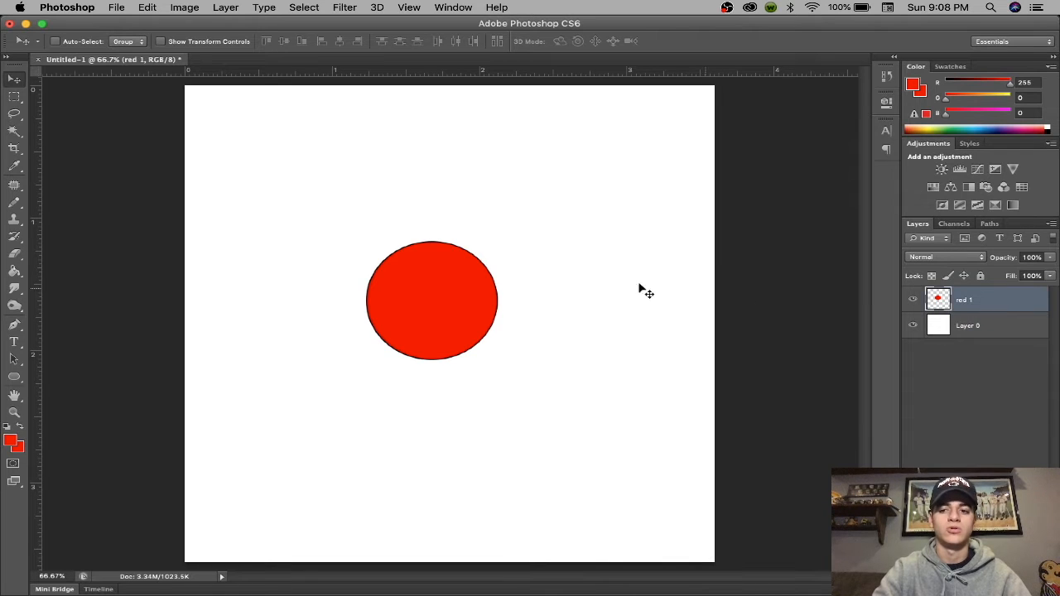
pyautogui.moveTo(471, 287); pyautogui.dragTo(508, 293)
# - Outline an irregular area over the circle's upper-right part with the Polygonal Lasso and delete the enclosed pixels
pyautogui.click(14, 96)
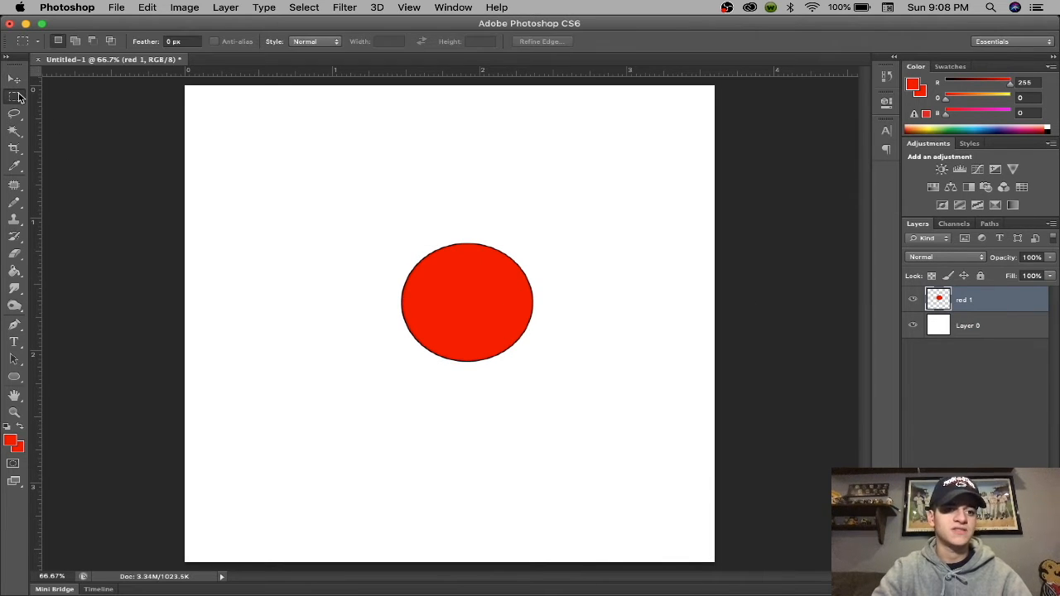
pyautogui.click(22, 119)
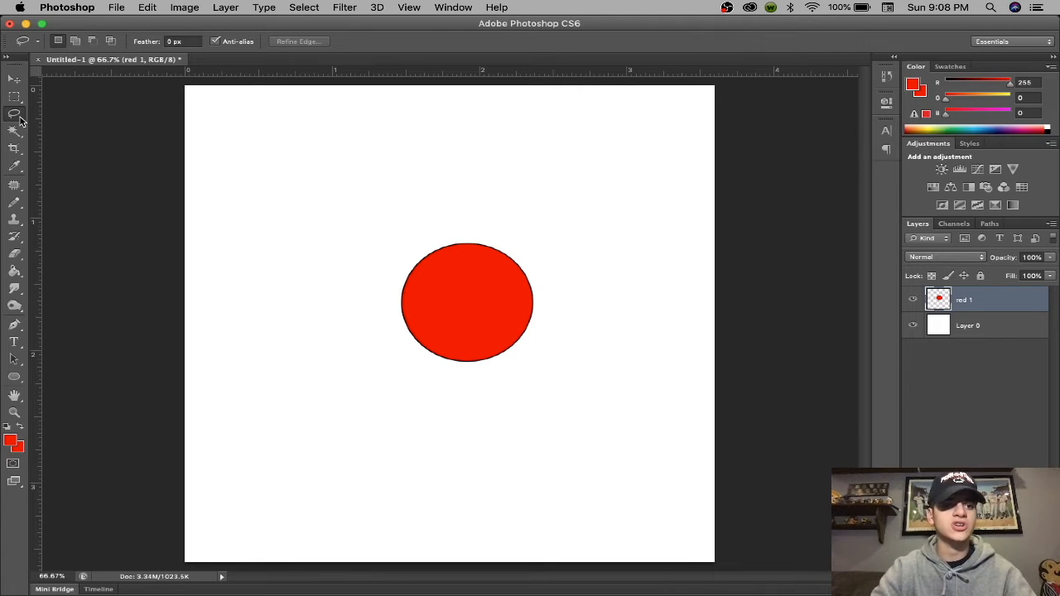
pyautogui.click(23, 120)
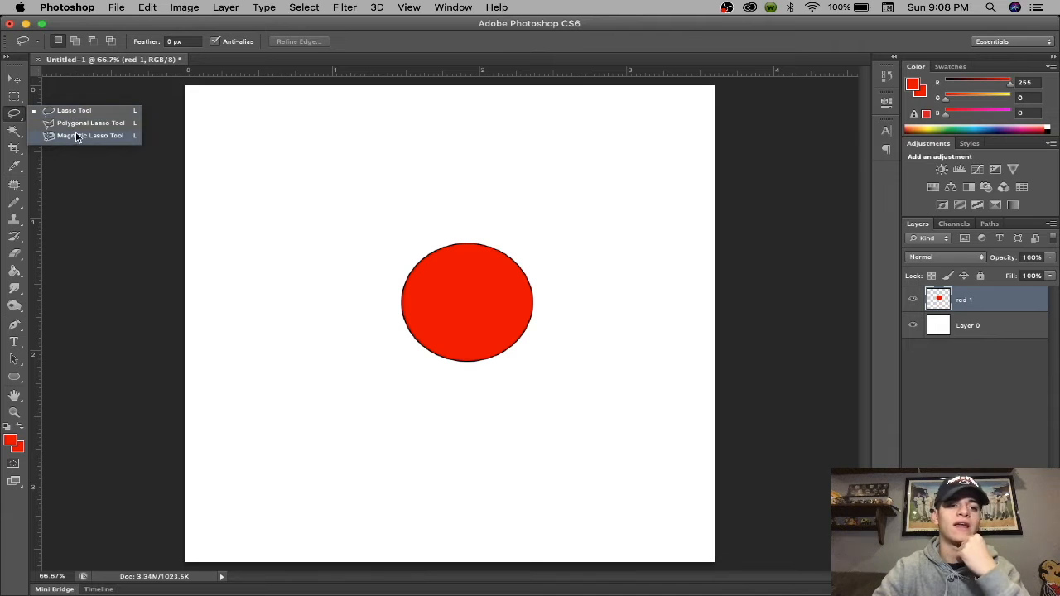
pyautogui.click(101, 122)
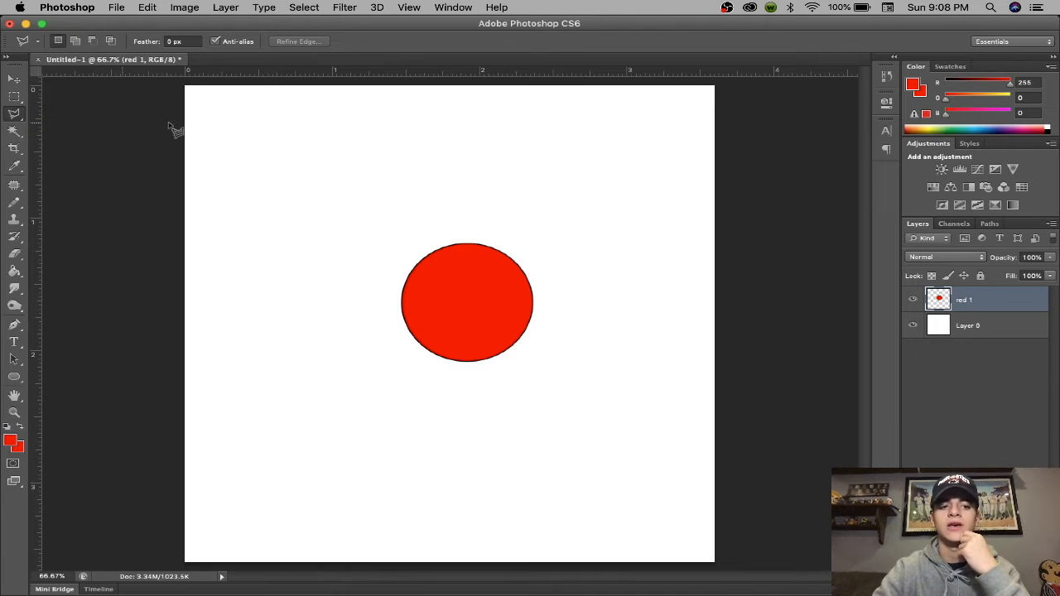
pyautogui.click(479, 196)
pyautogui.click(426, 262)
pyautogui.click(495, 267)
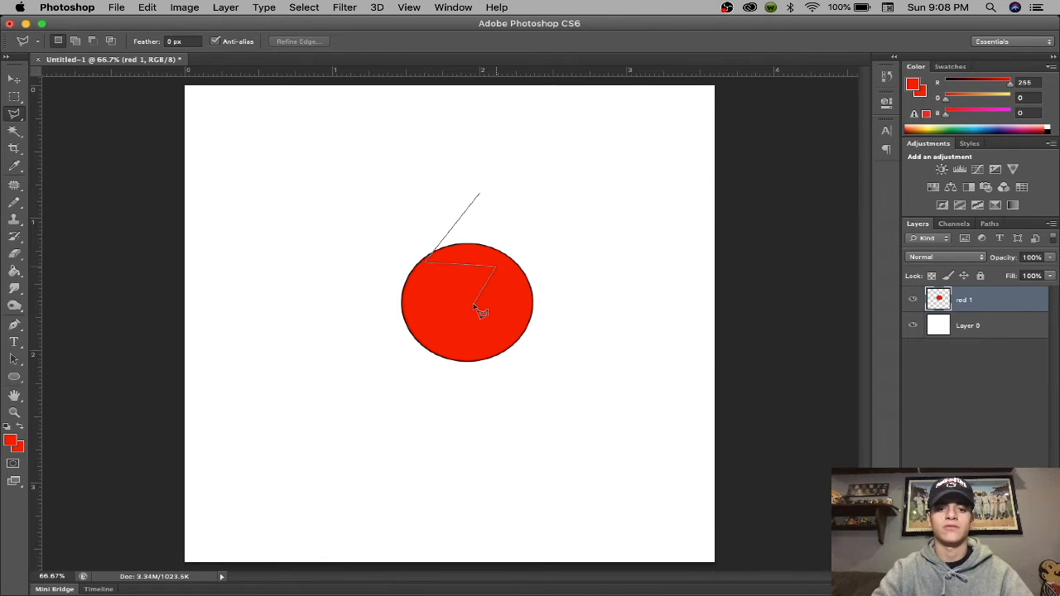
pyautogui.click(458, 304)
pyautogui.click(458, 324)
pyautogui.click(532, 353)
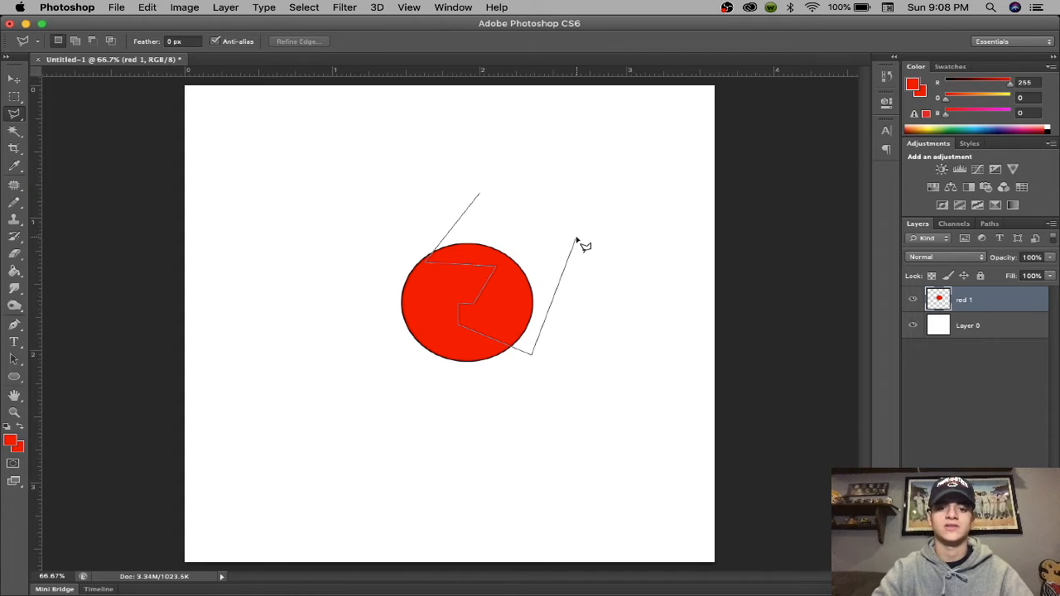
pyautogui.doubleClick(573, 239)
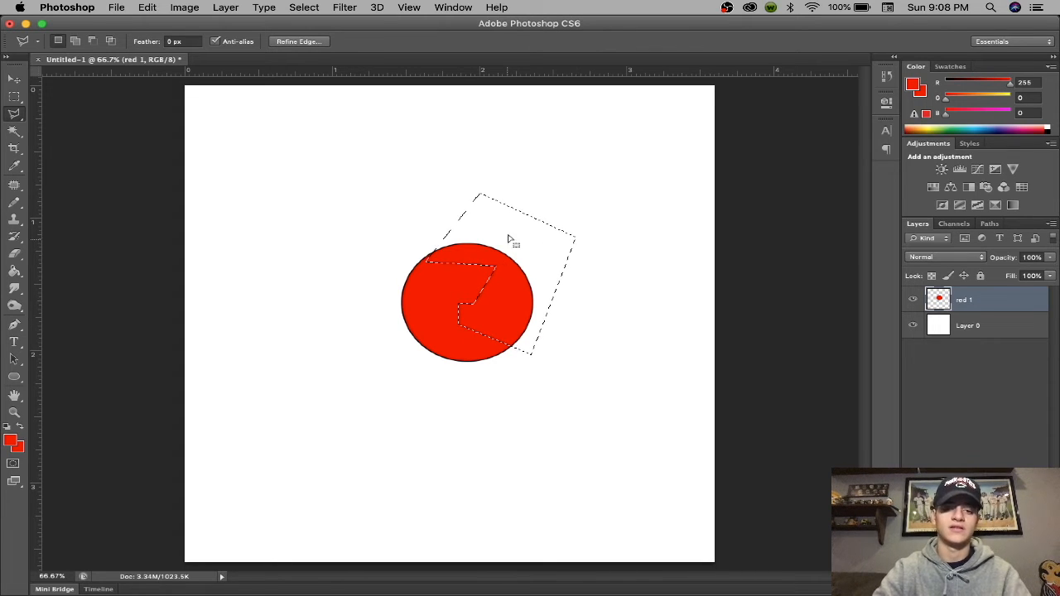
pyautogui.press('Delete')
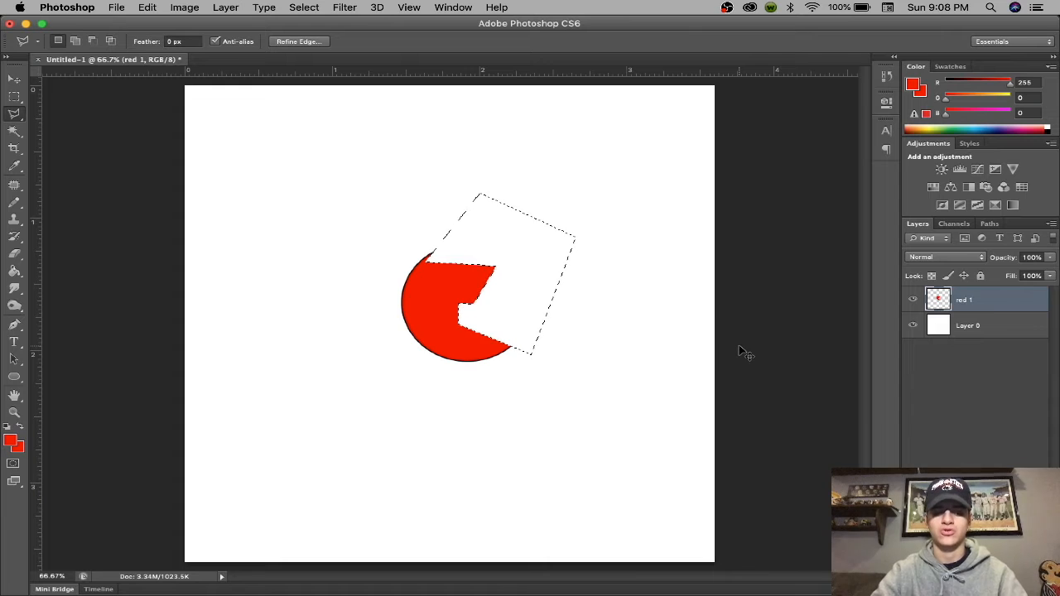
# - Undo the deletion, clear the selection and step back to before the "red 1" layer was rasterized
pyautogui.press('super+z')
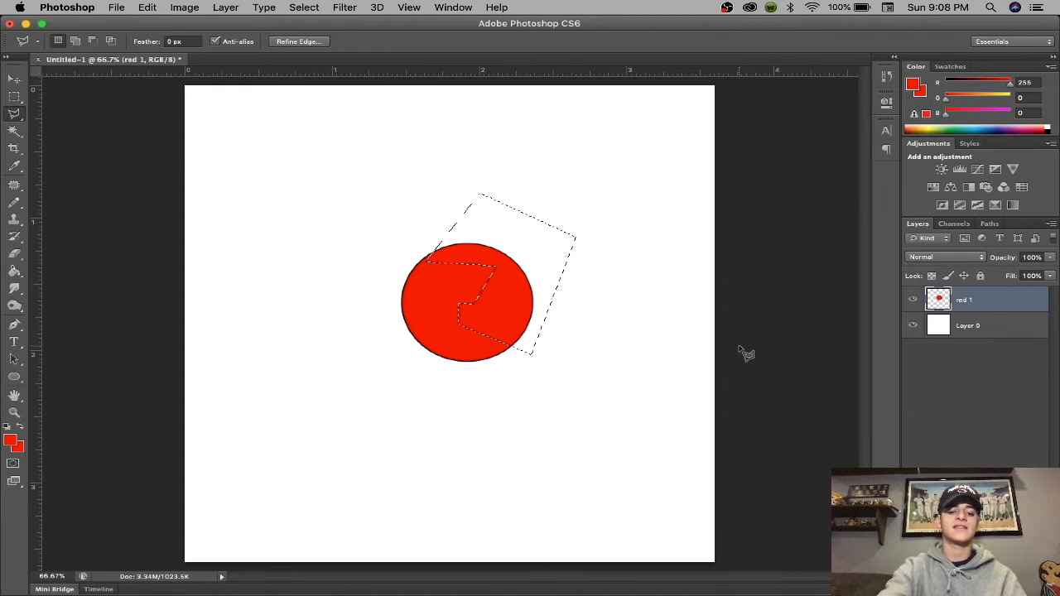
pyautogui.press('super+d')
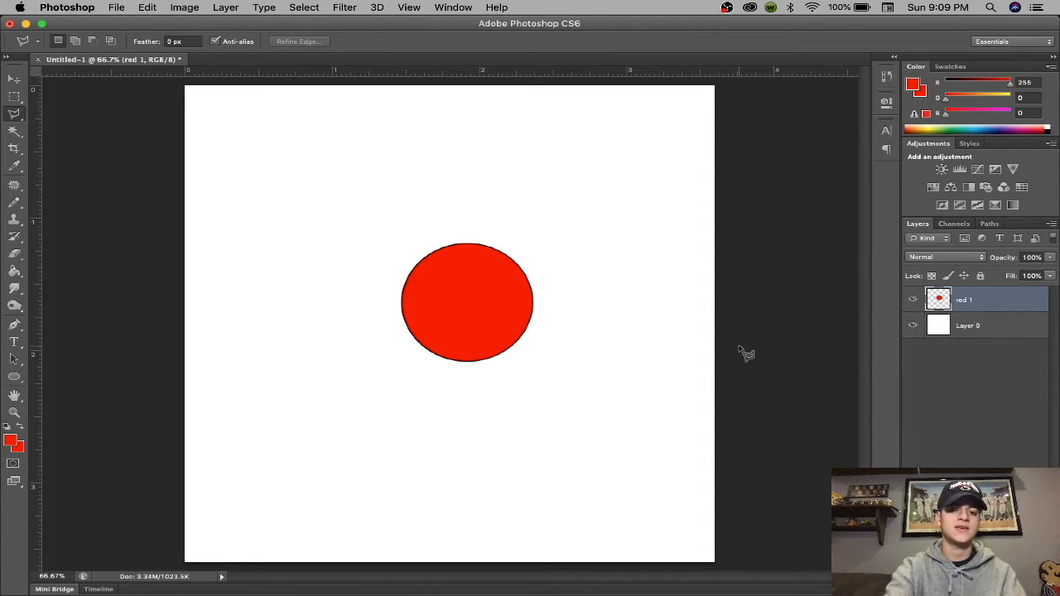
pyautogui.press('super+z')
pyautogui.press('super+z')
pyautogui.press('super+z')
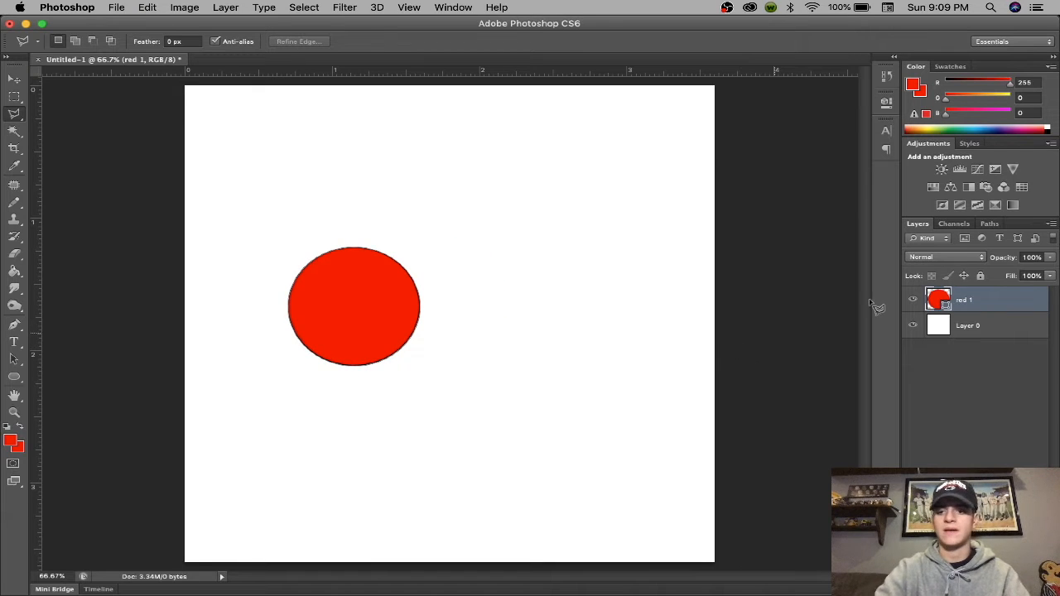
# - Rasterize the "red 1" layer again and activate the standard Lasso tool
pyautogui.rightClick(1001, 300)
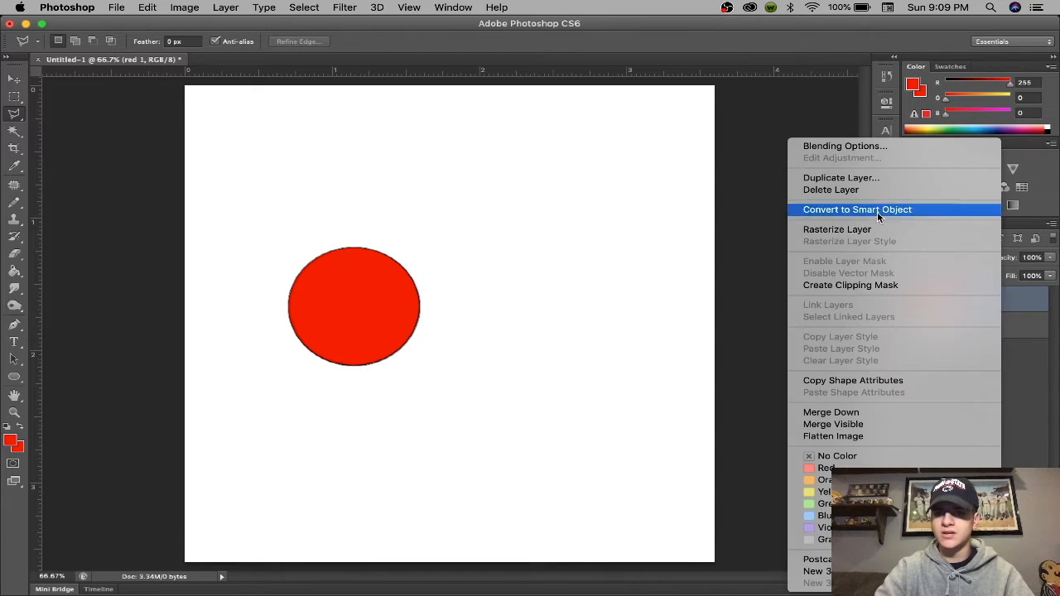
pyautogui.click(880, 232)
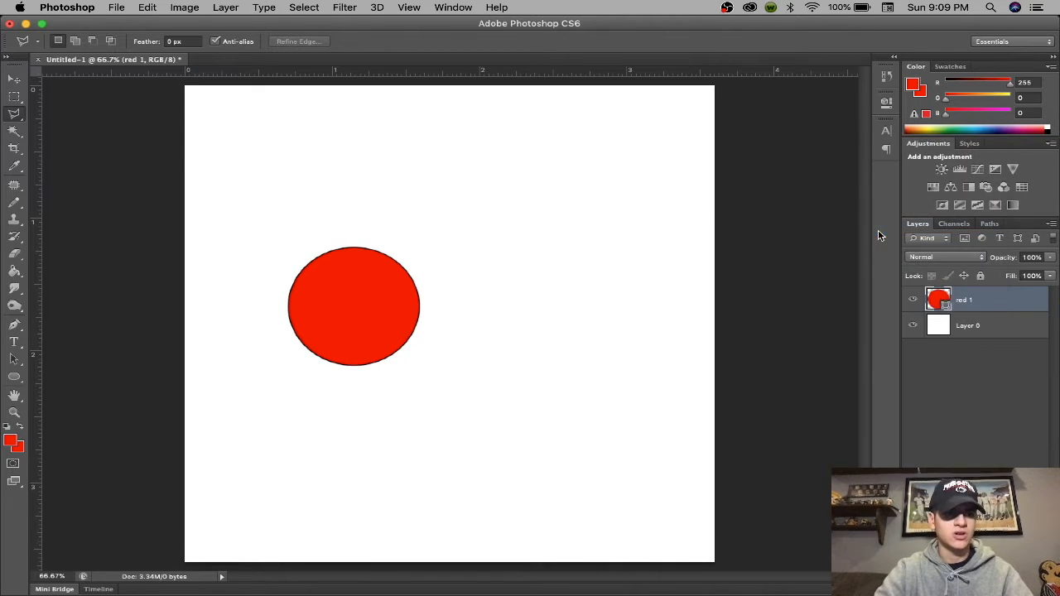
pyautogui.click(19, 120)
pyautogui.click(95, 113)
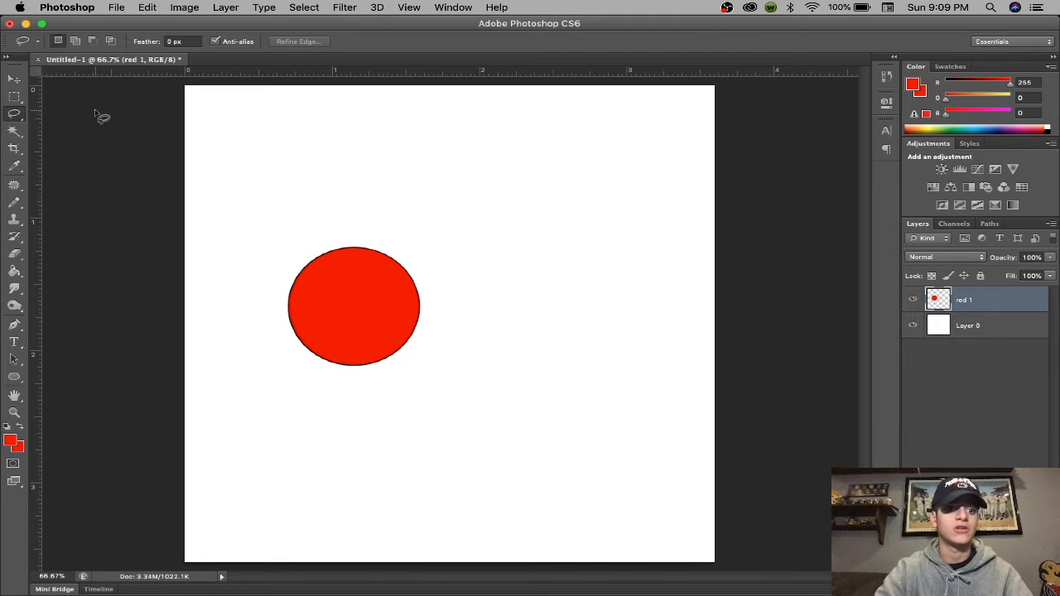
# - Try deleting a looping freehand Lasso area across the circle, and undo the deletion with the selection cleared
pyautogui.moveTo(374, 192)
pyautogui.mouseDown()
pyautogui.moveTo(364, 264)
pyautogui.moveTo(307, 326)
pyautogui.moveTo(402, 233)
pyautogui.moveTo(282, 292)
pyautogui.mouseUp()
pyautogui.moveTo(418, 319); pyautogui.dragTo(401, 289)
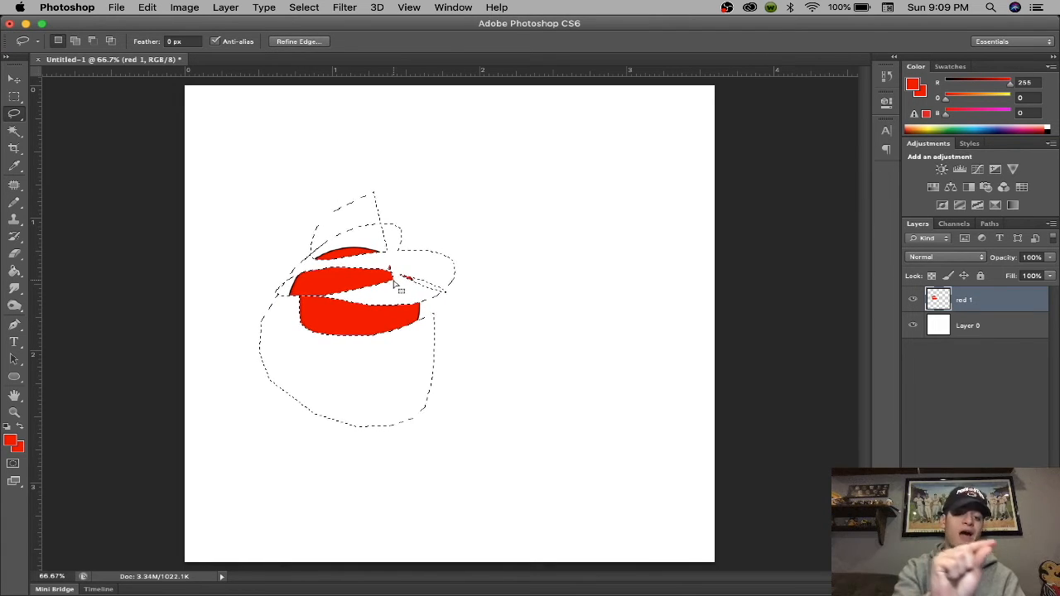
pyautogui.press('super+d')
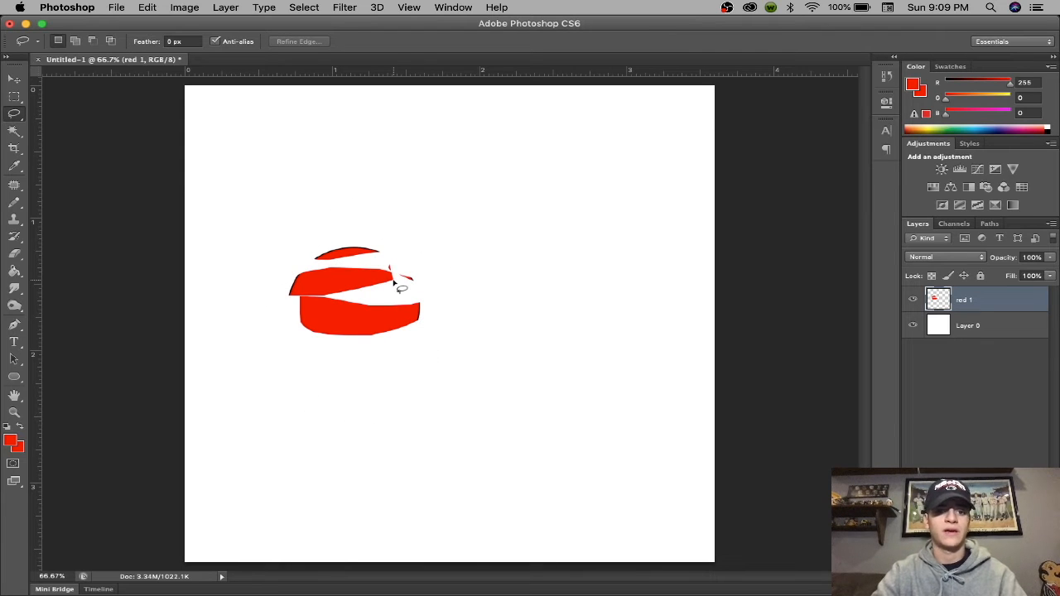
pyautogui.press('super+z')
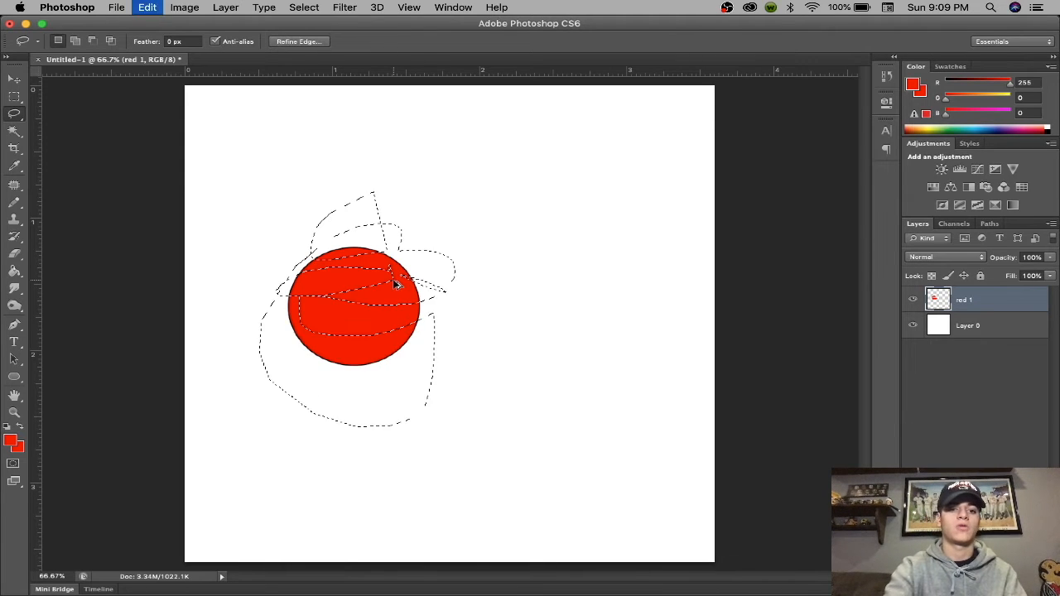
pyautogui.press('super+d')
# - Try tracing the circle's edge with the Magnetic Lasso, starting from its upper-left side
pyautogui.hotkey('shift', 'l')
pyautogui.click(322, 248)
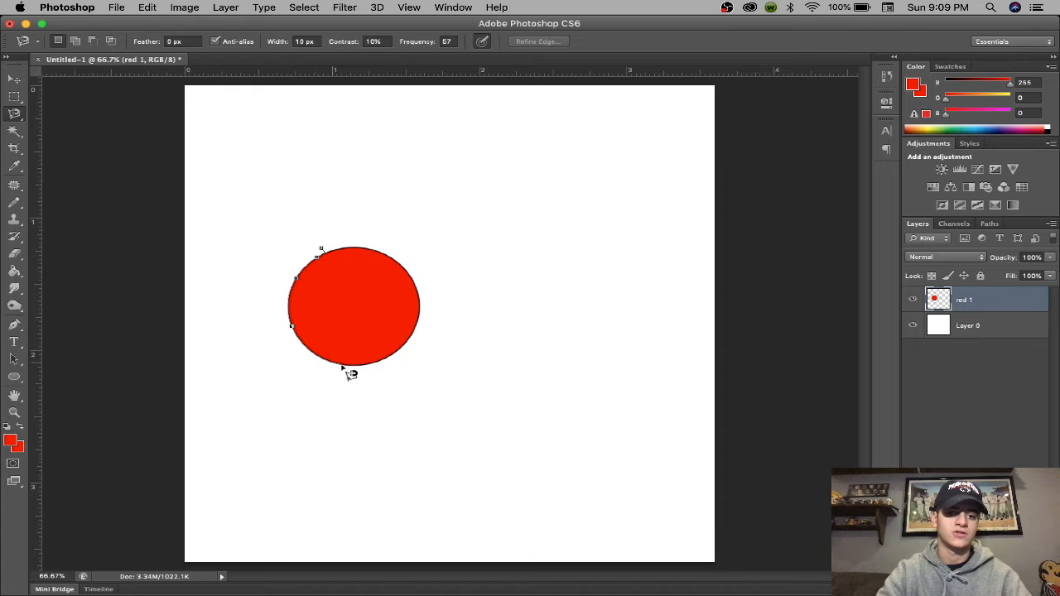
pyautogui.doubleClick(430, 331)
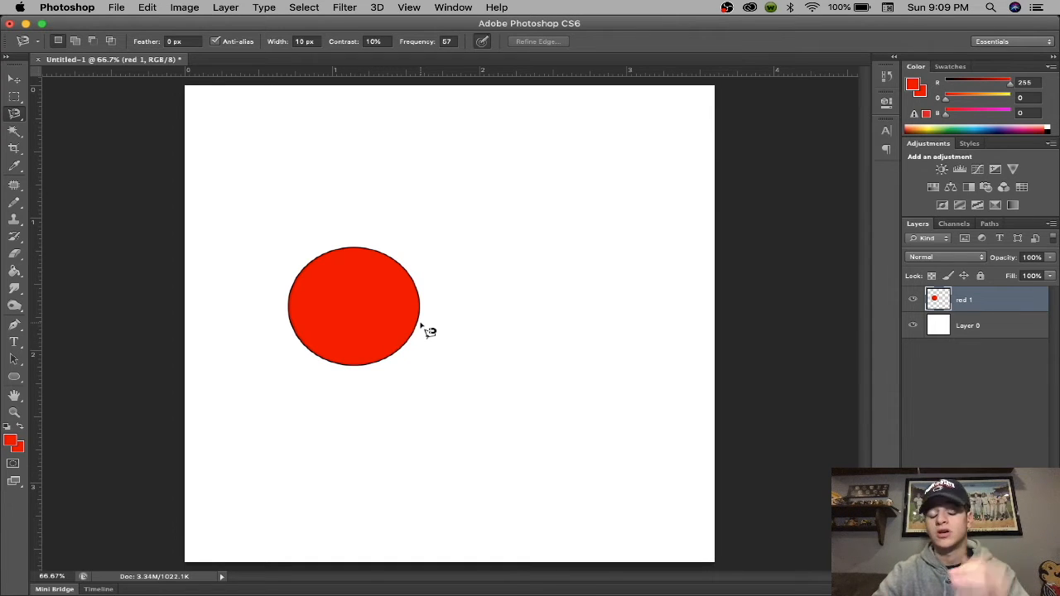
# - Try deleting a Rectangular Marquee area over the circle's upper-left part, and undo the deletion
pyautogui.click(22, 101)
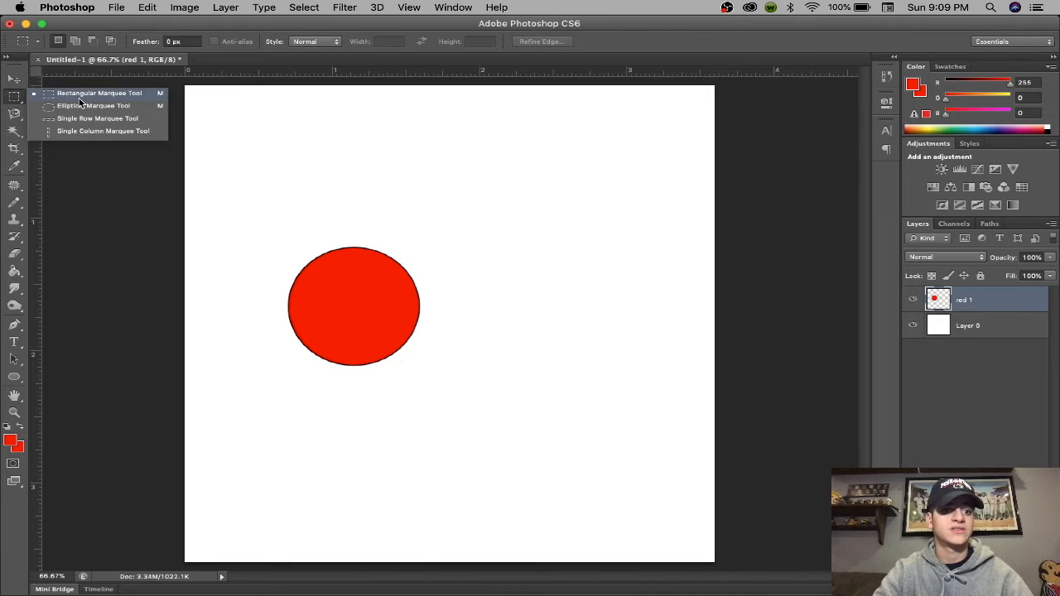
pyautogui.click(79, 93)
pyautogui.moveTo(245, 193); pyautogui.dragTo(475, 310)
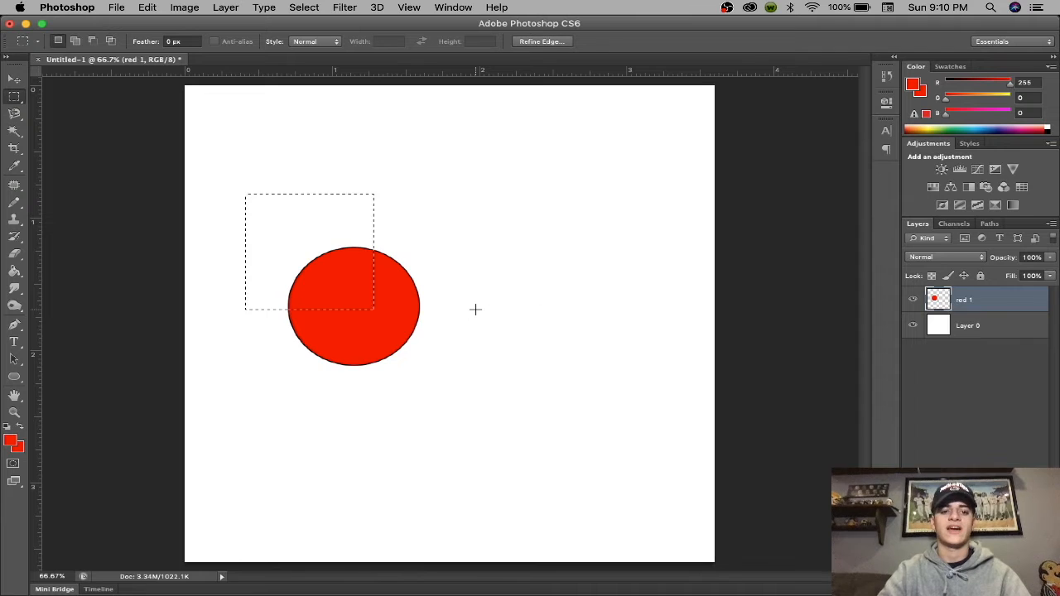
pyautogui.press('BackSpace')
pyautogui.press('super+d')
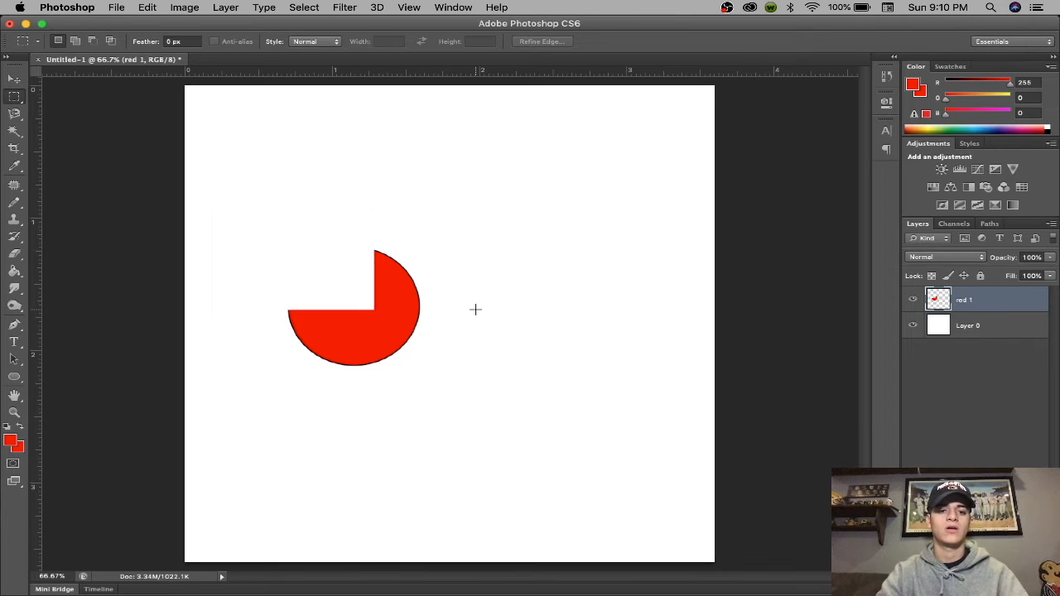
pyautogui.press('super+z')
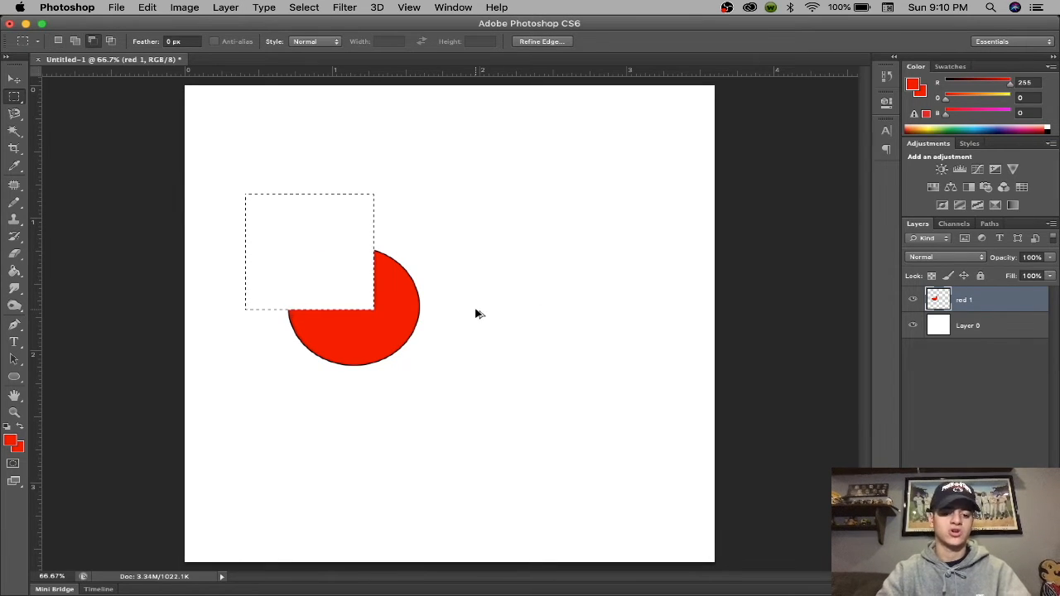
pyautogui.press('super+alt+z')
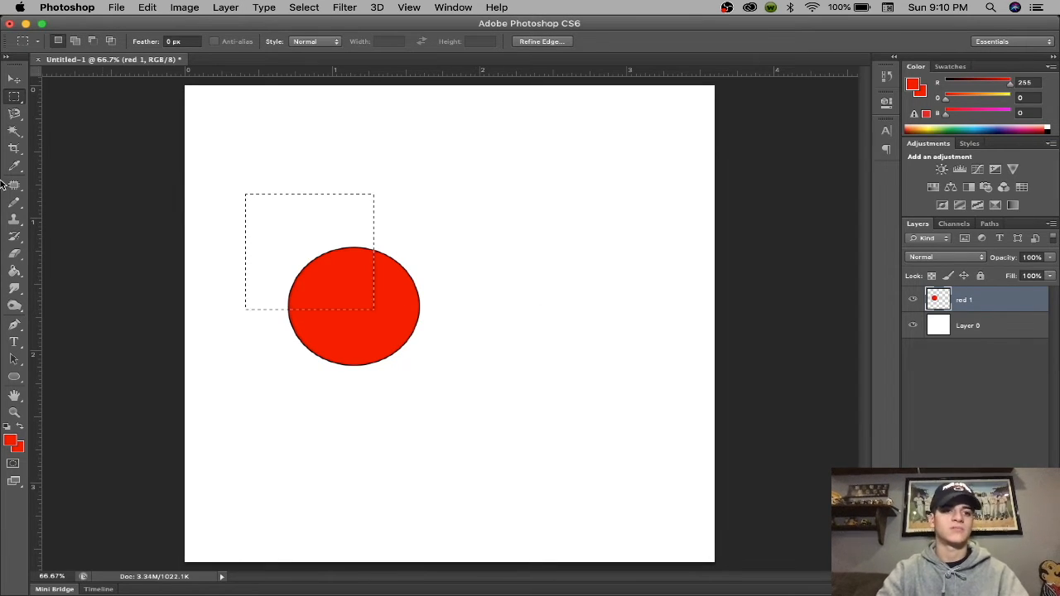
# - Clear the marquee, select the circle's red fill with the Magic Wand and delete it, leaving nothing selected
pyautogui.click(21, 135)
pyautogui.click(20, 135)
pyautogui.press('super+d')
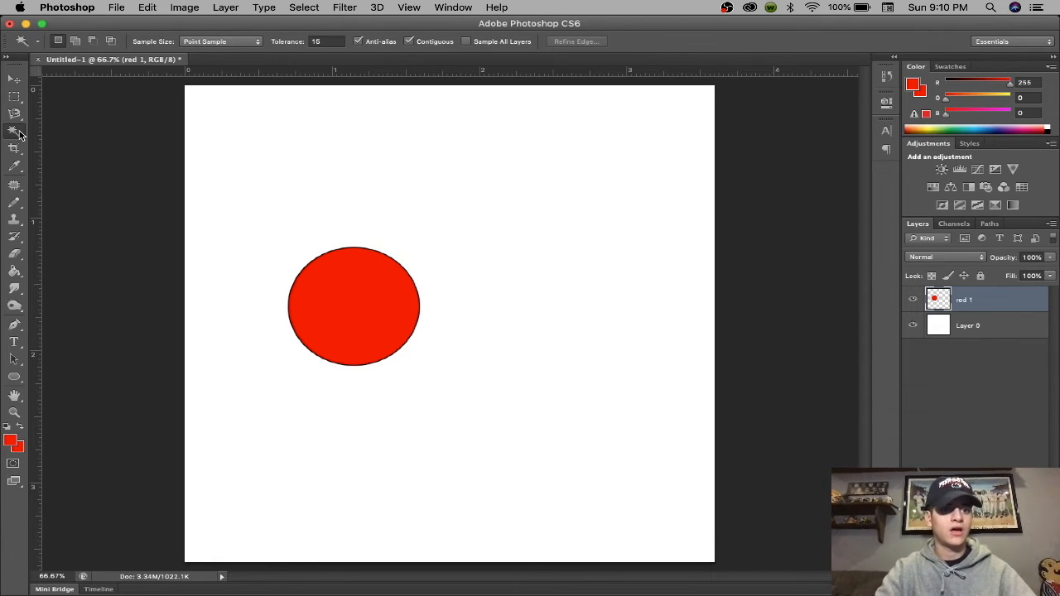
pyautogui.click(20, 134)
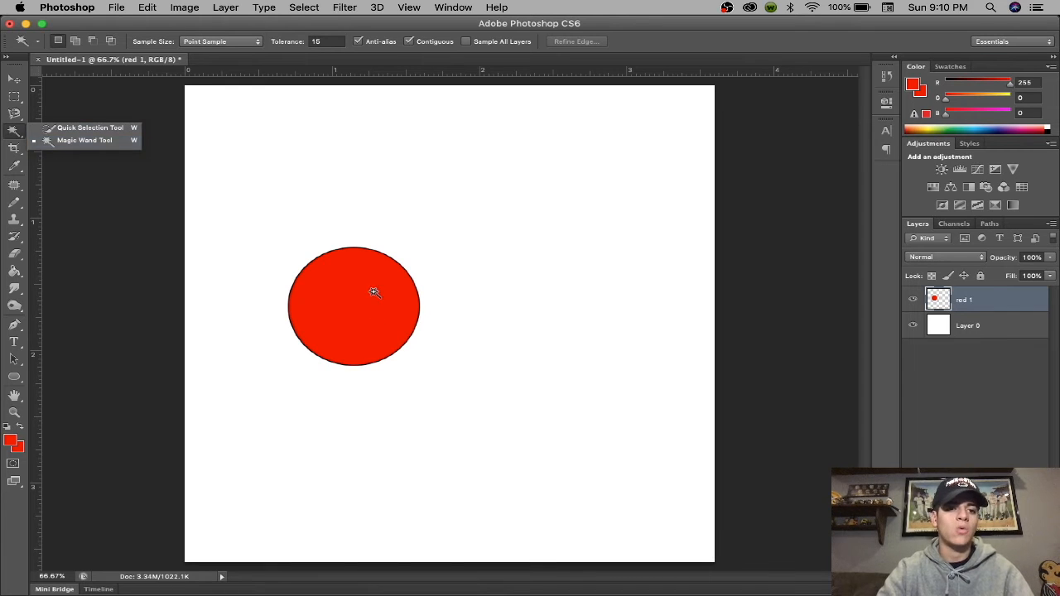
pyautogui.click(378, 325)
pyautogui.click(378, 325)
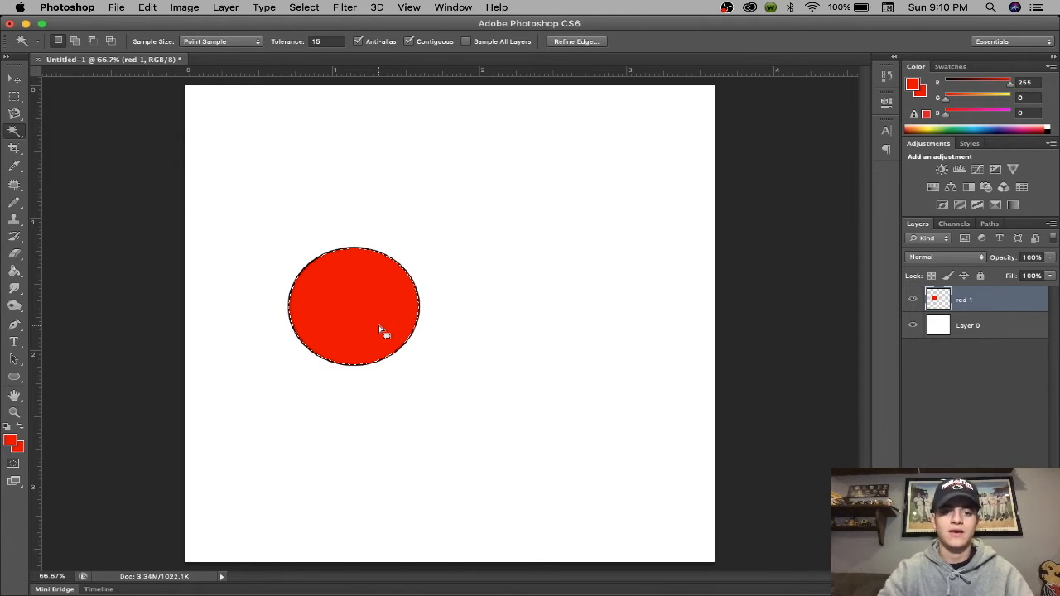
pyautogui.press('Delete')
pyautogui.press('super+d')
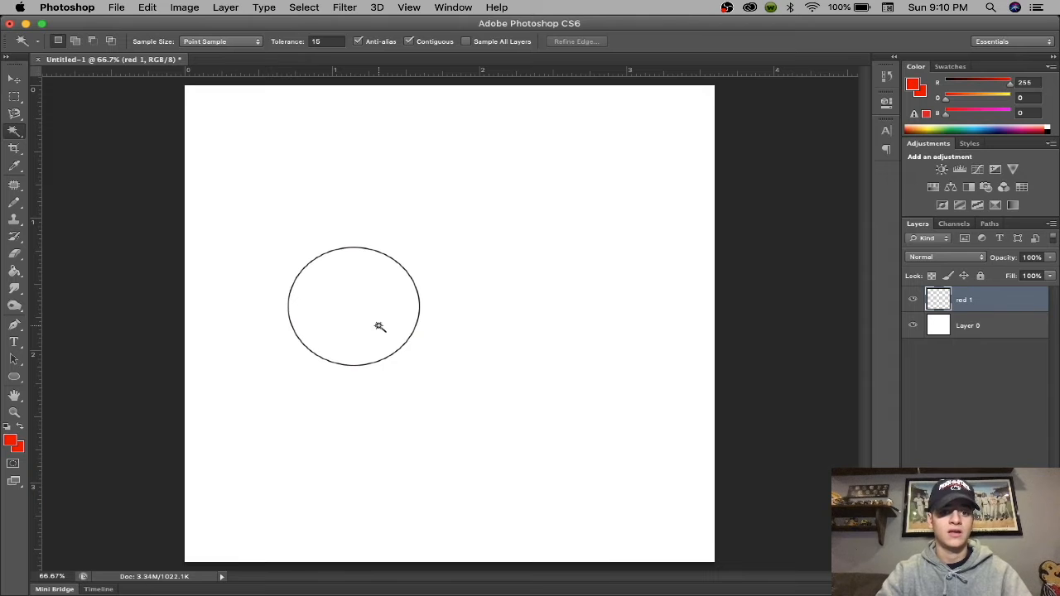
# - Restore the red fill inside the circle's outline and clear the selection
pyautogui.click(380, 328)
pyautogui.hotkey('alt', 'BackSpace')
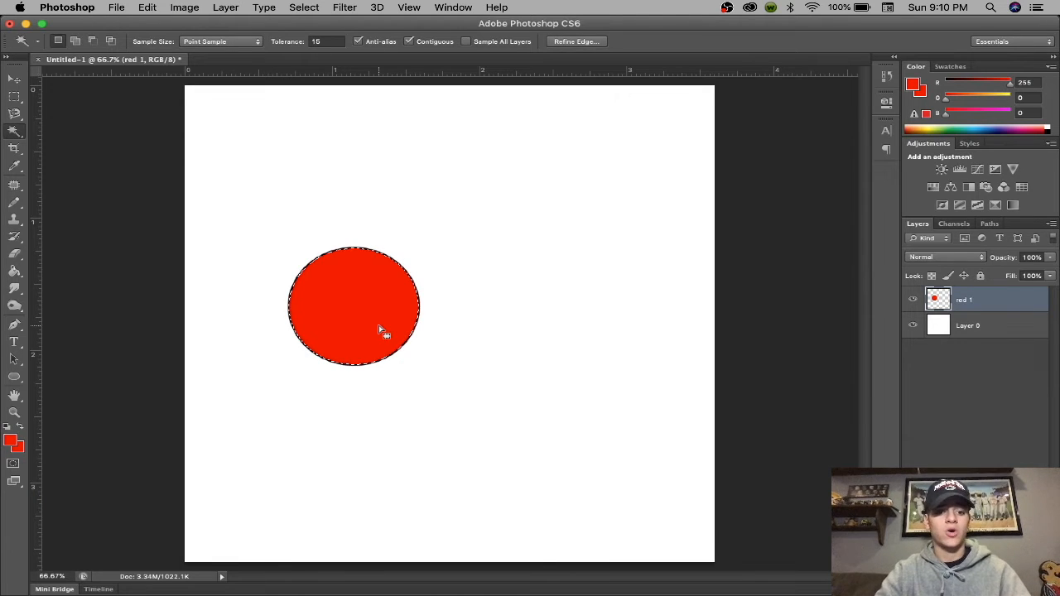
pyautogui.press('super+d')
# - Select the red circle with the Quick Selection tool
pyautogui.moveTo(14, 131); pyautogui.dragTo(81, 131)
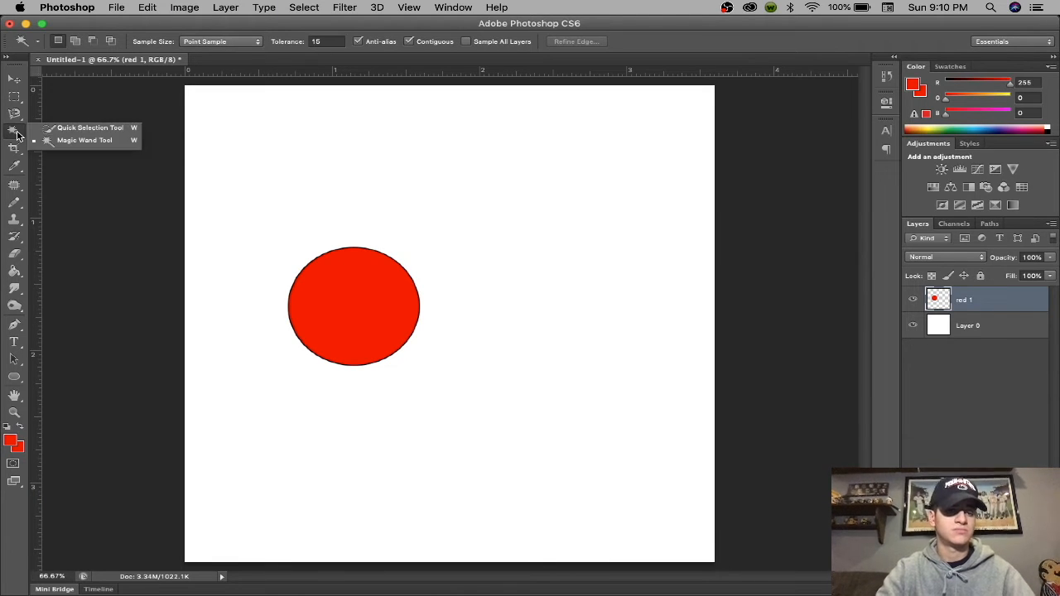
pyautogui.click(80, 130)
pyautogui.click(354, 306)
# - Try adding the empty area around the circle to the selection, and undo each addition
pyautogui.click(577, 281)
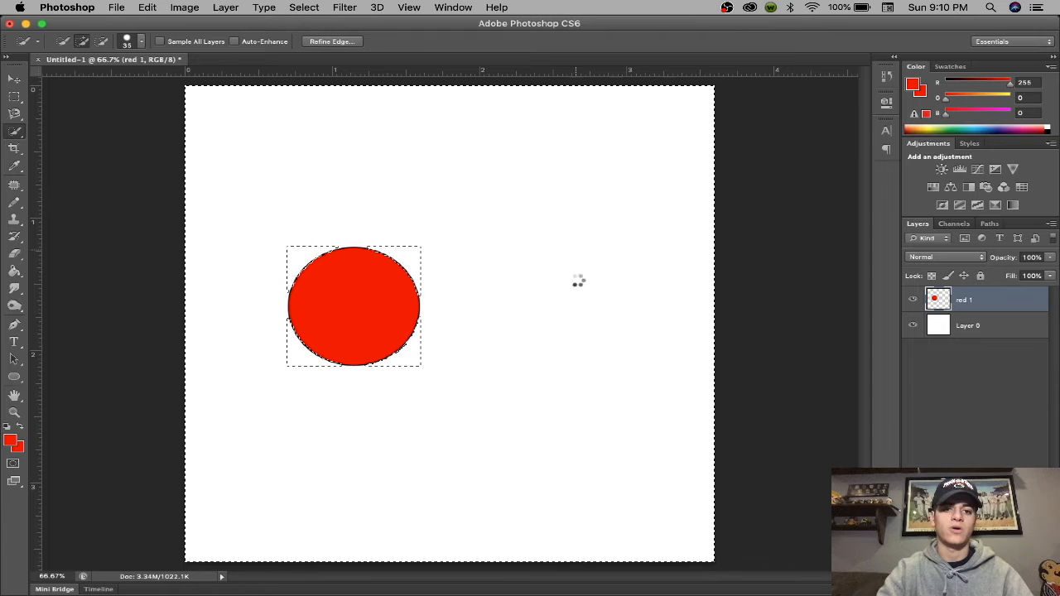
pyautogui.press('super+z')
pyautogui.click(431, 190)
pyautogui.press('super+z')
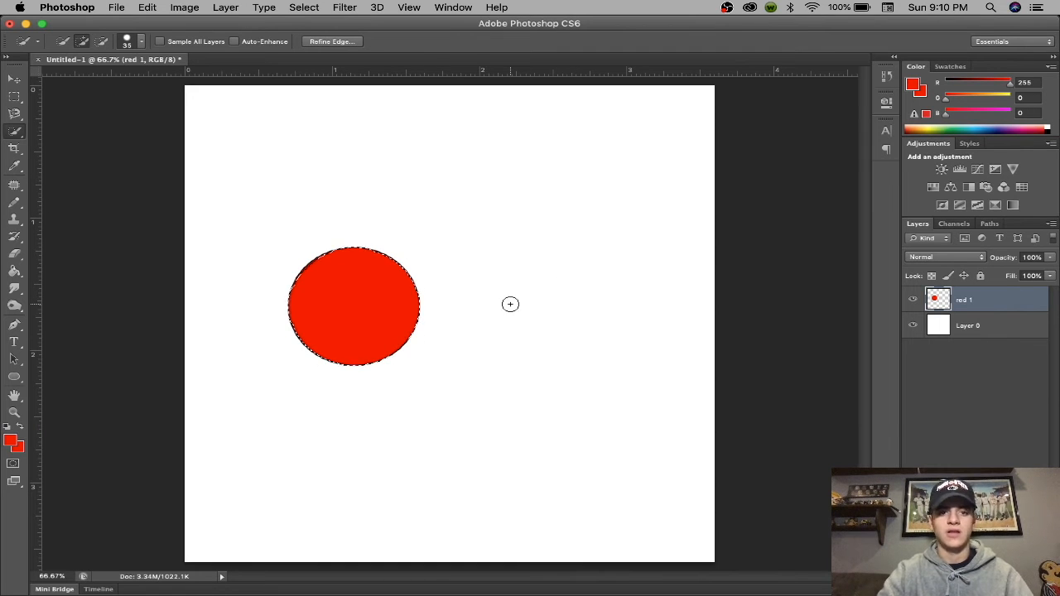
# - Undo the last change to the circle's selection and clear the selection
pyautogui.press('alt+super+z')
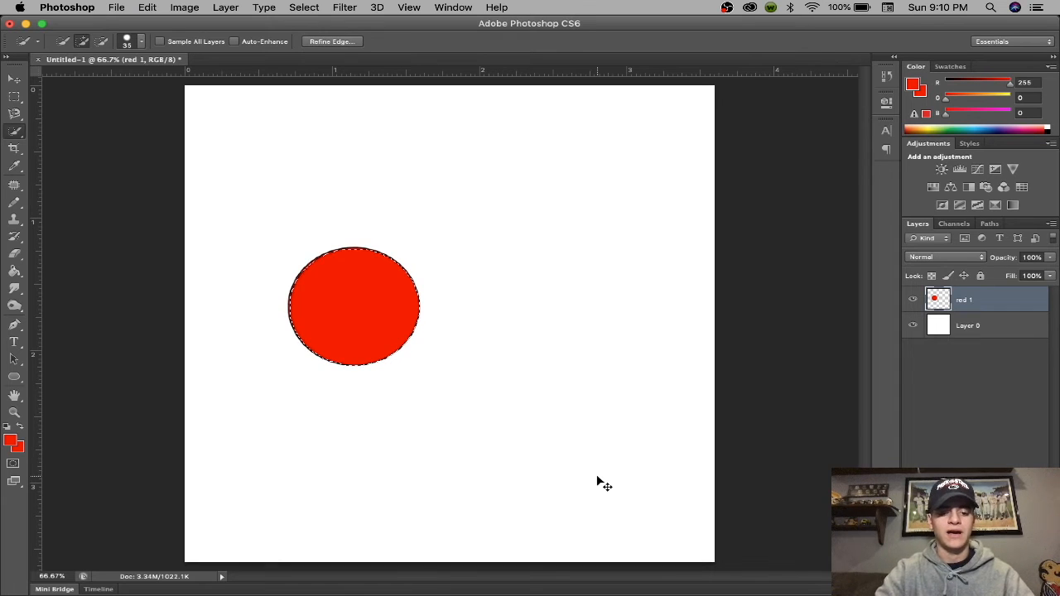
pyautogui.press('super+d')
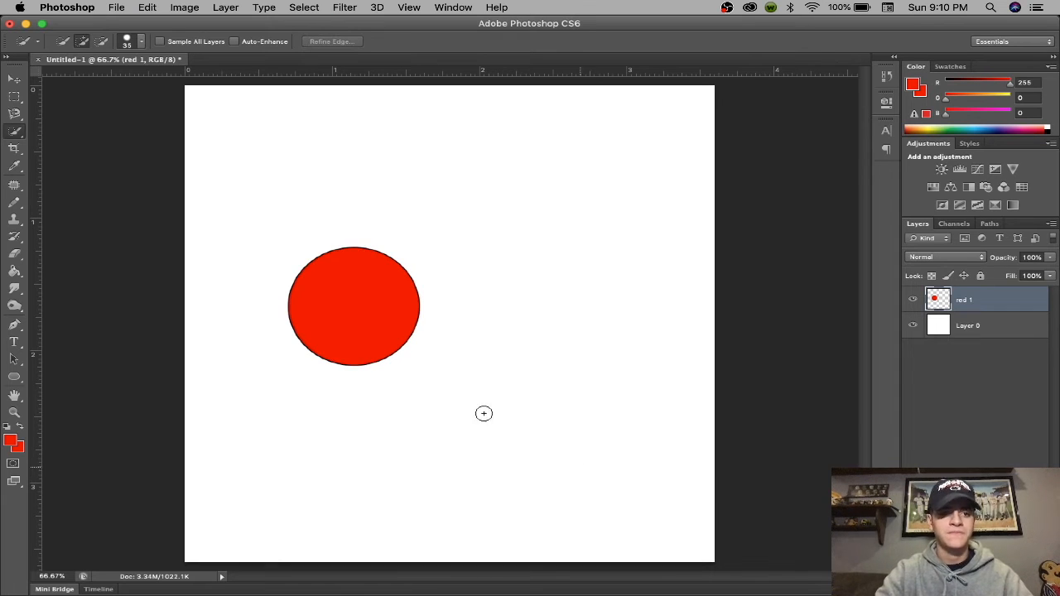
# - Crop the canvas closely around the red circle, and undo the crop
pyautogui.click(14, 149)
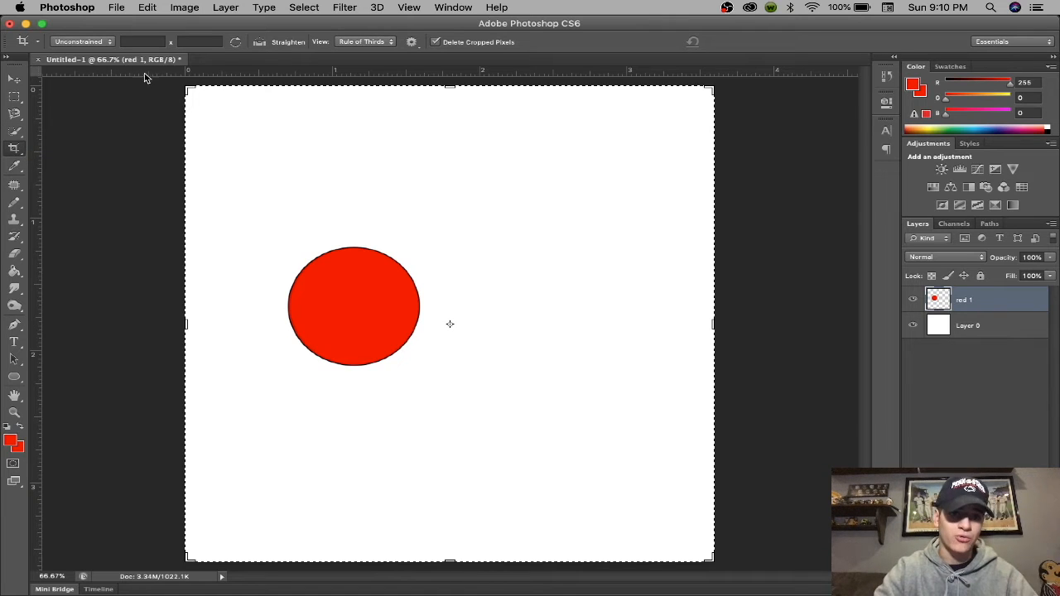
pyautogui.moveTo(189, 90); pyautogui.dragTo(234, 161)
pyautogui.moveTo(665, 487); pyautogui.dragTo(520, 393)
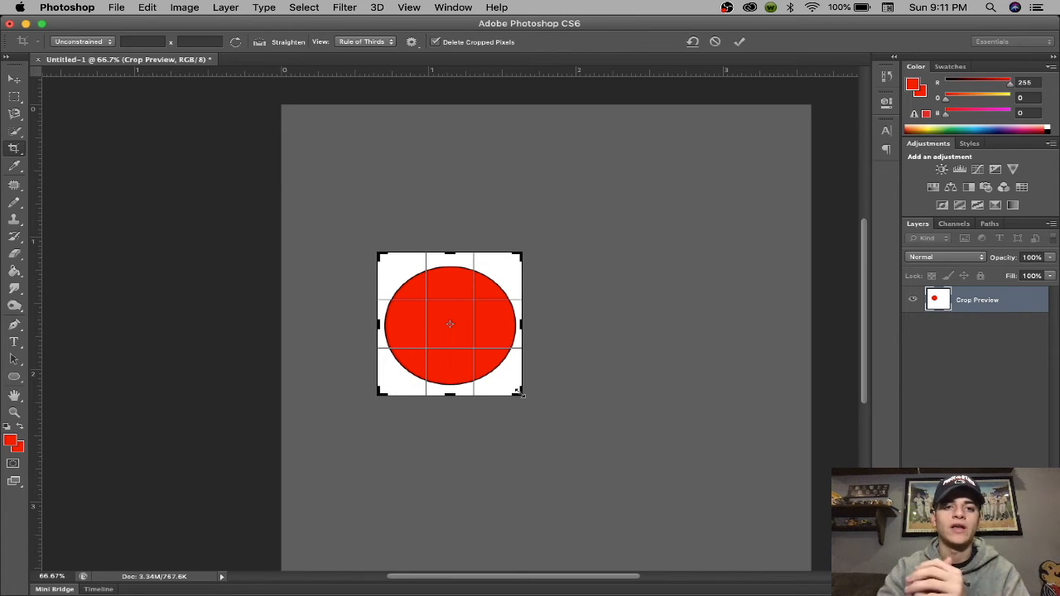
pyautogui.press('Return')
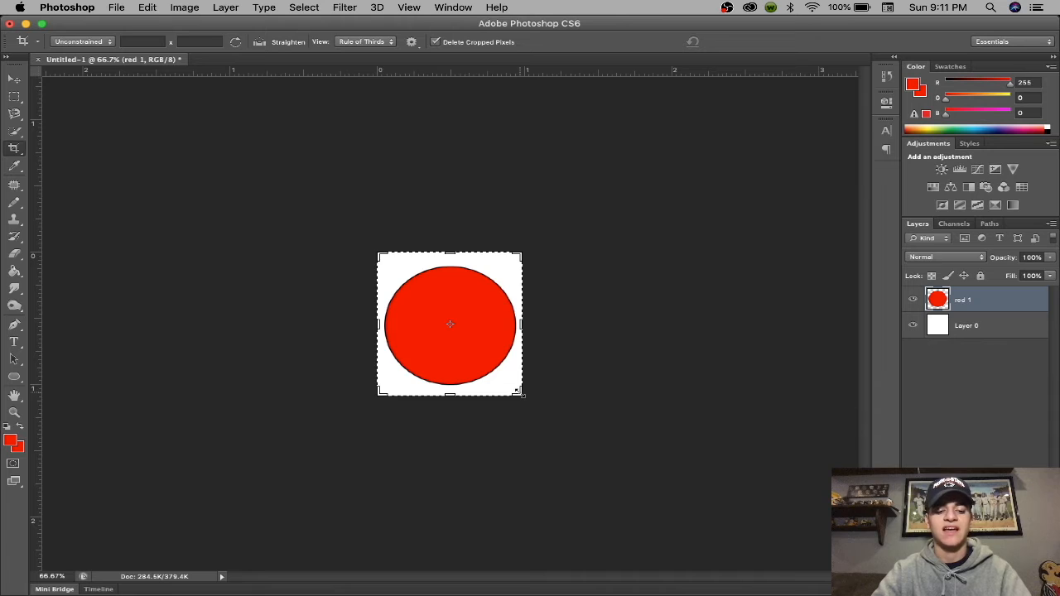
pyautogui.press('super+z')
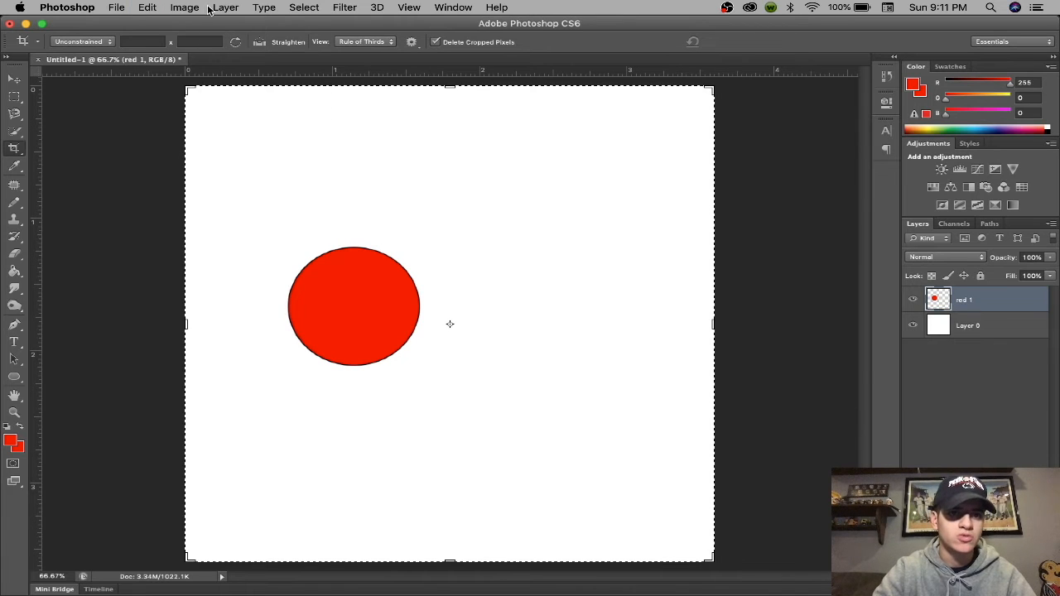
pyautogui.click(185, 8)
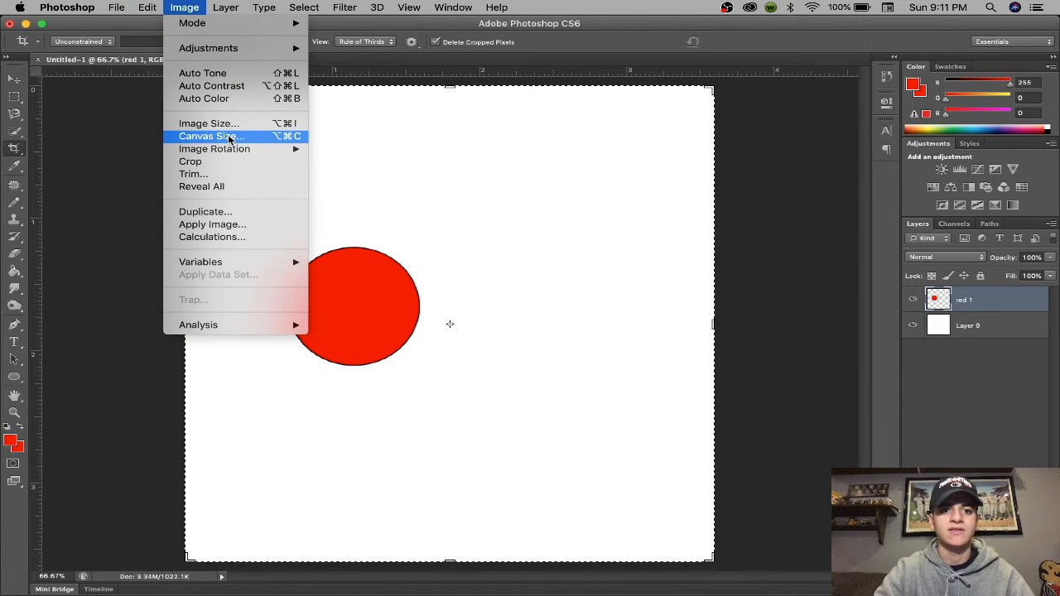
pyautogui.click(111, 118)
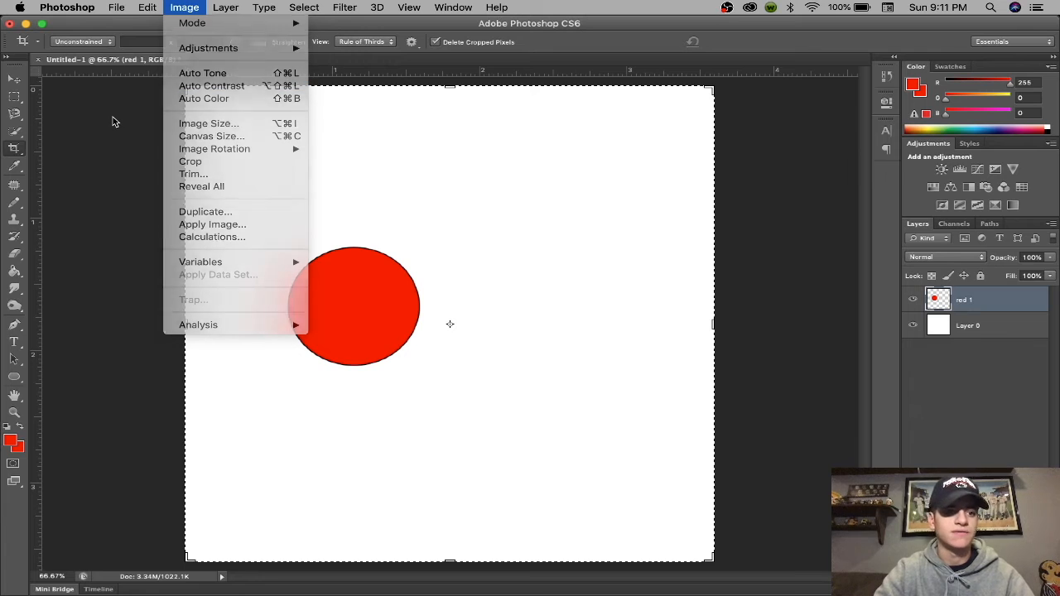
pyautogui.click(20, 171)
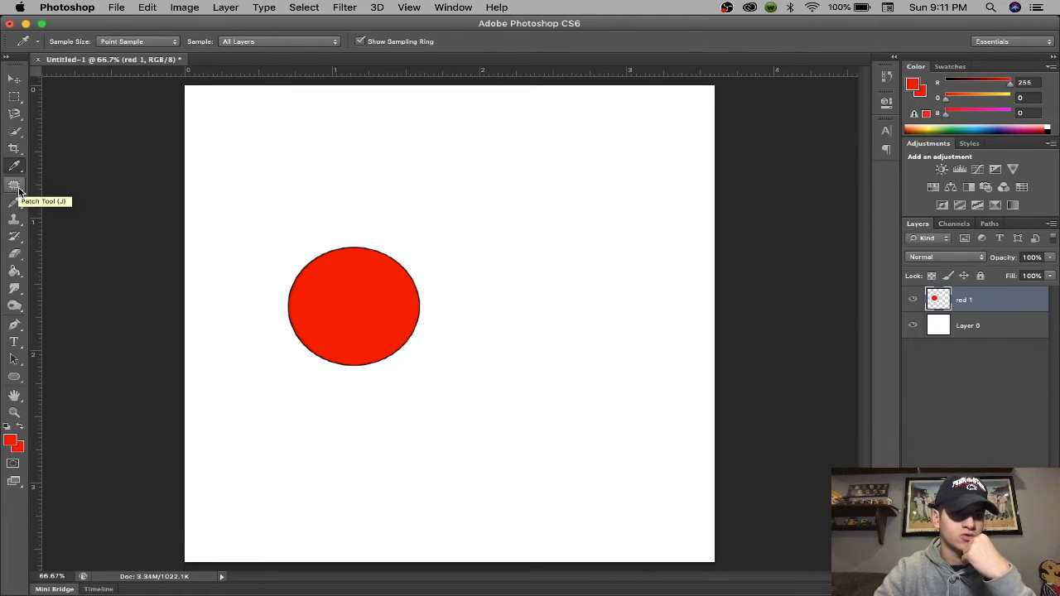
pyautogui.click(19, 188)
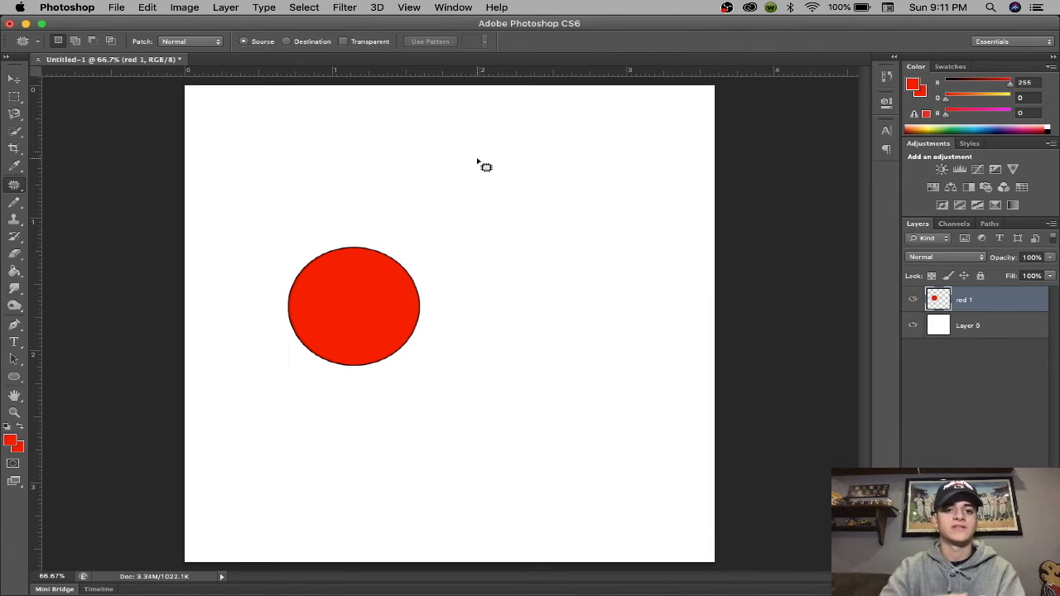
pyautogui.click(17, 205)
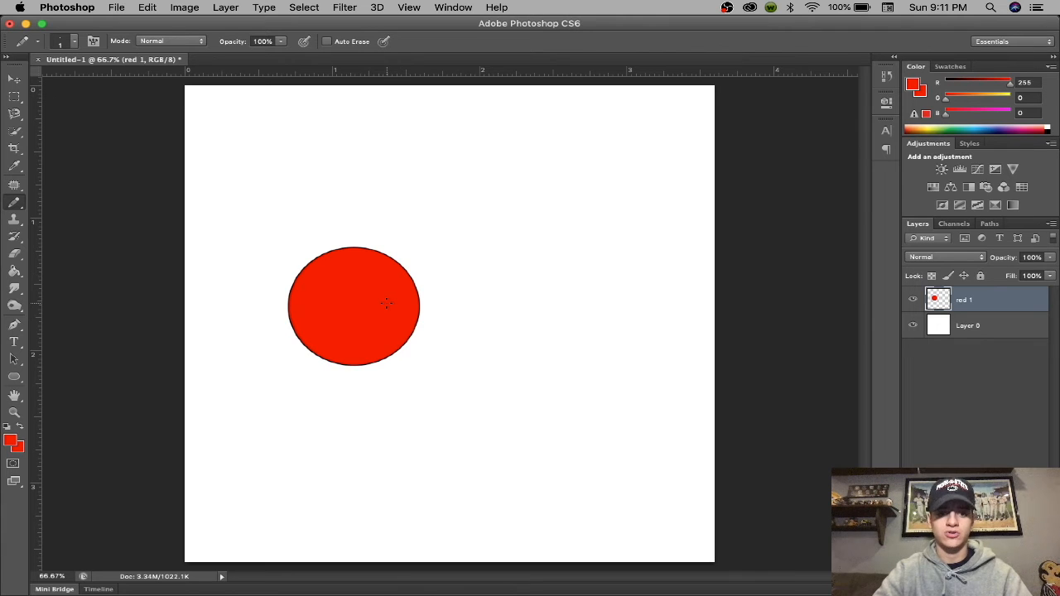
pyautogui.click(15, 225)
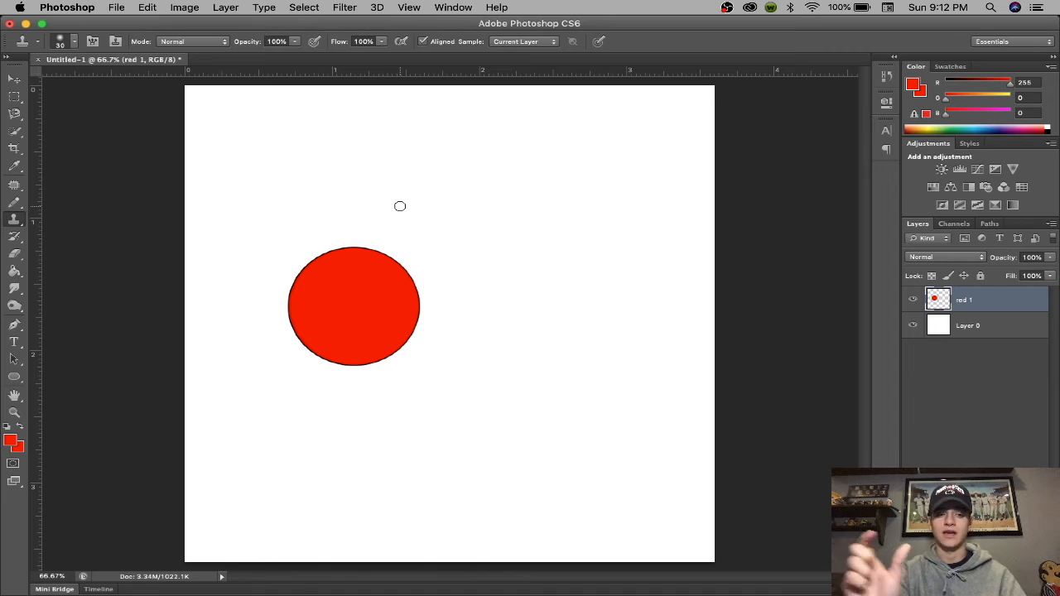
pyautogui.click(18, 238)
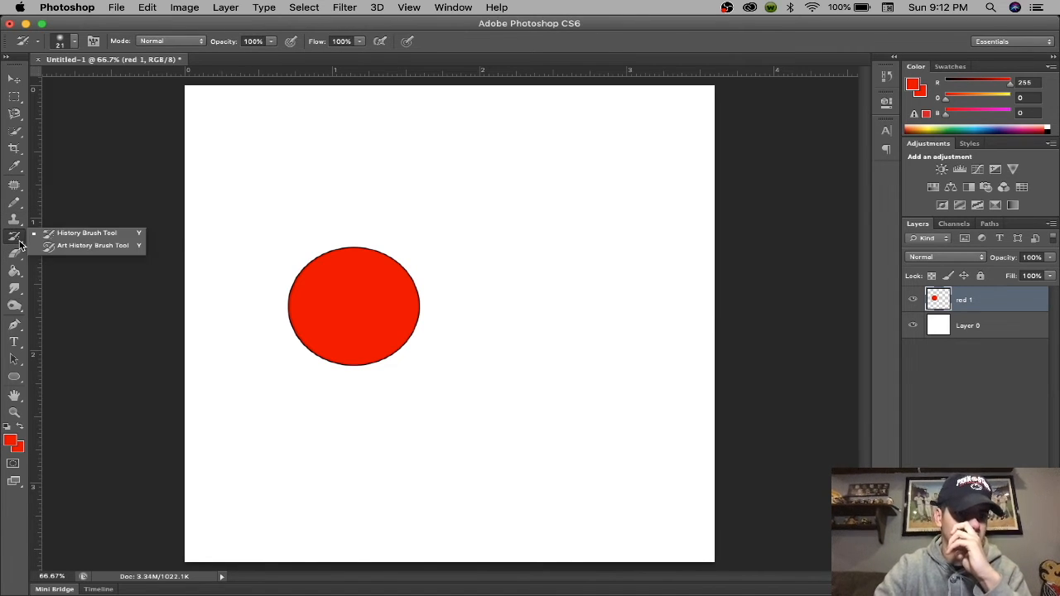
# - Switch to the Eraser and try larger and smaller brush sizes, ending at 175
pyautogui.click(14, 253)
pyautogui.press(']')
pyautogui.press('[')
pyautogui.press('[')
pyautogui.press('[')
pyautogui.press('[')
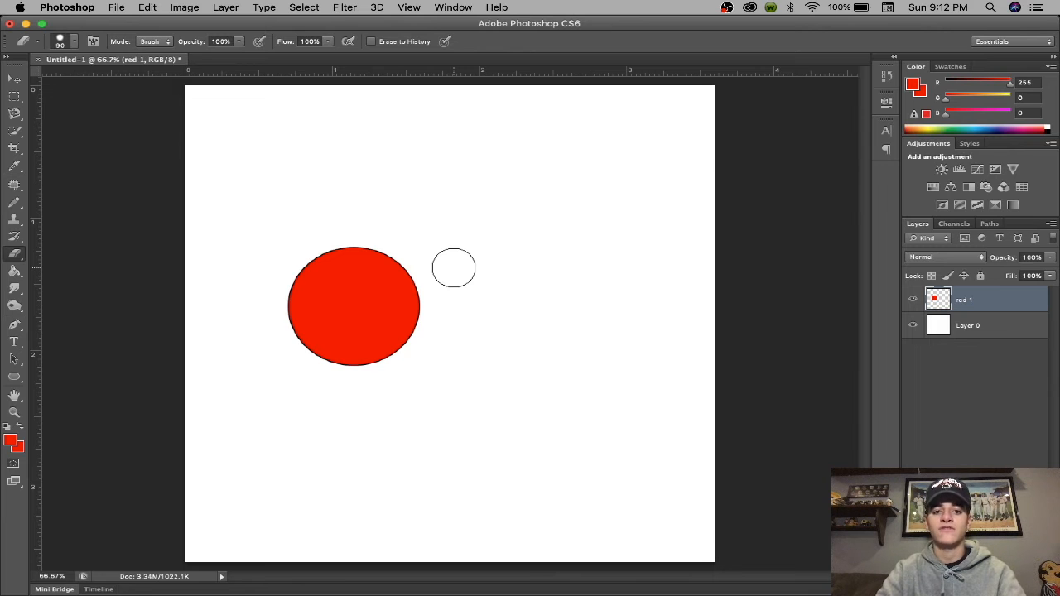
pyautogui.press(']')
pyautogui.press('capslock')
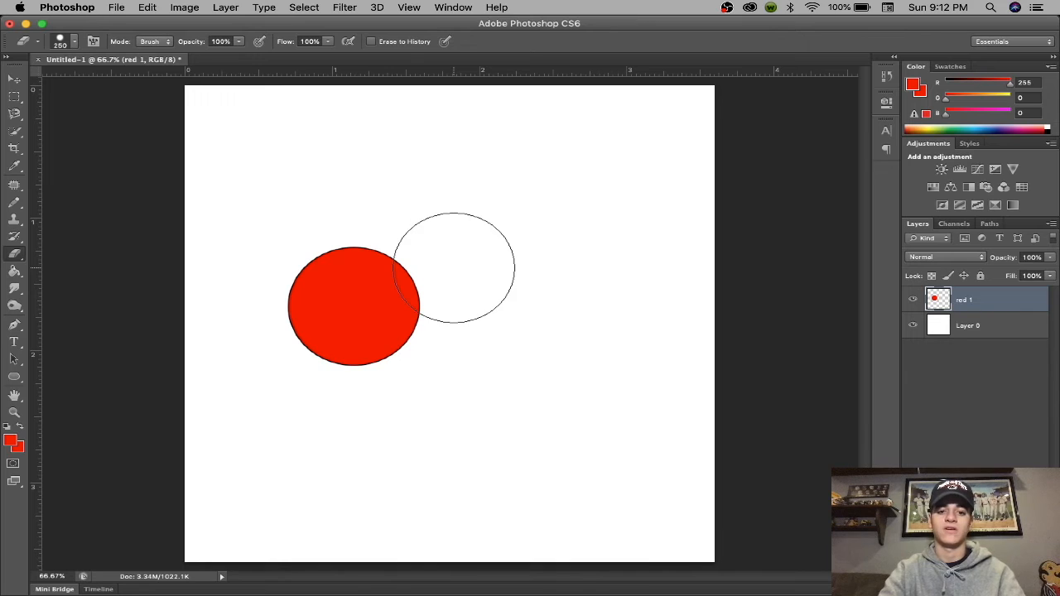
pyautogui.press(']')
pyautogui.press('[')
pyautogui.press('[')
pyautogui.press('[')
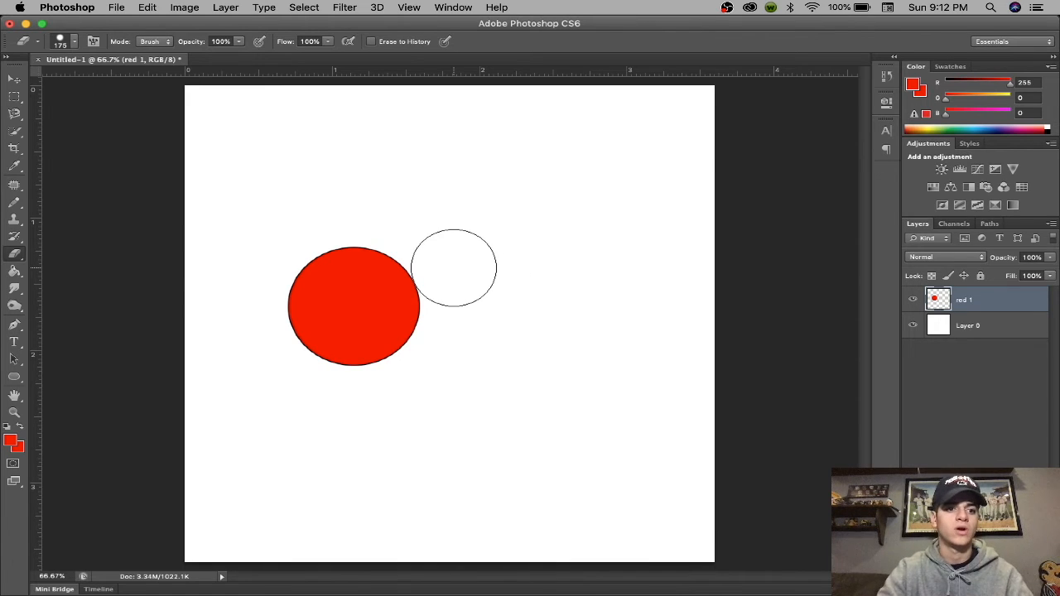
# - Set the foreground colour to a brownish grey (RGB 118, 102, 102) and fill the circle with the Paint Bucket
pyautogui.click(14, 271)
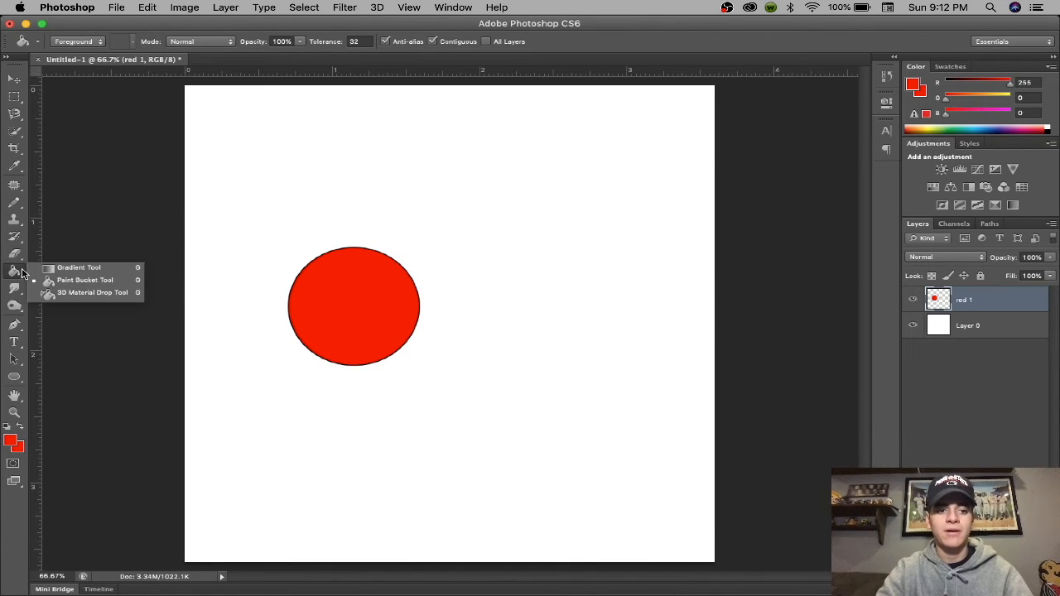
pyautogui.click(81, 281)
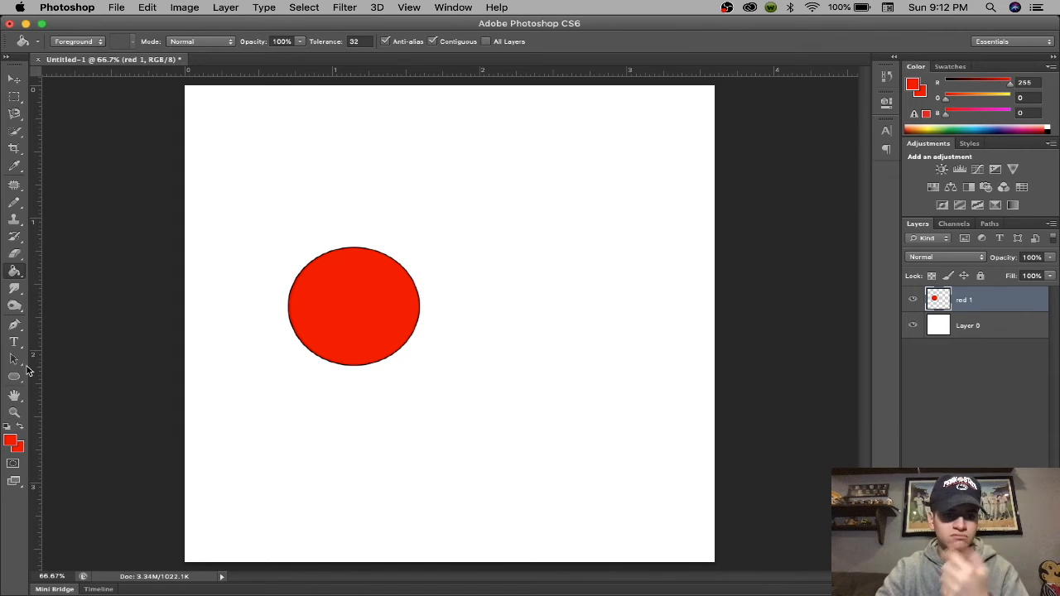
pyautogui.click(10, 440)
pyautogui.moveTo(716, 358)
pyautogui.mouseDown()
pyautogui.moveTo(709, 404)
pyautogui.moveTo(684, 385)
pyautogui.mouseUp()
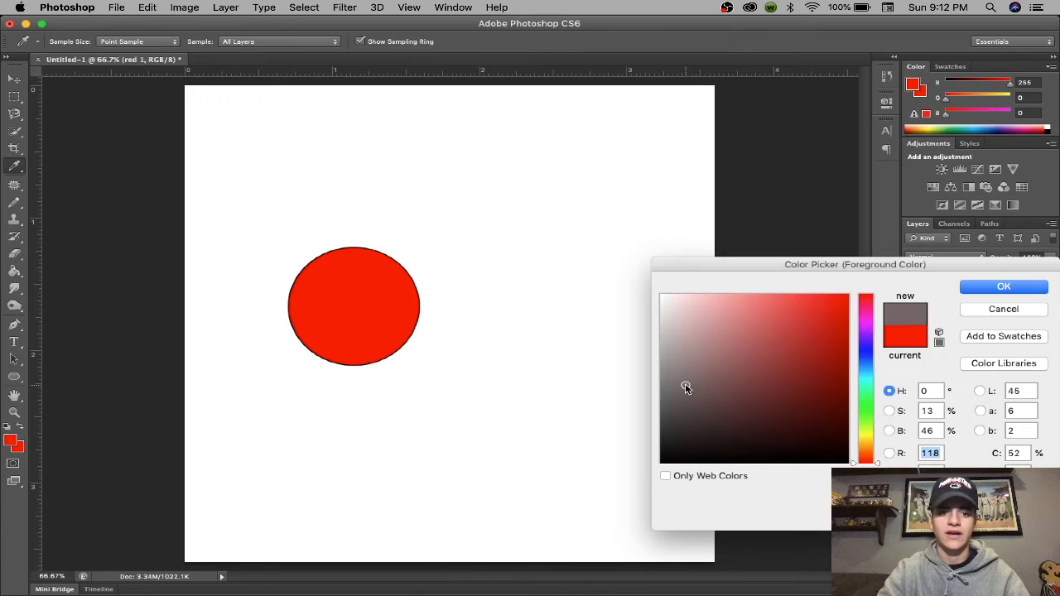
pyautogui.press('Return')
pyautogui.click(361, 318)
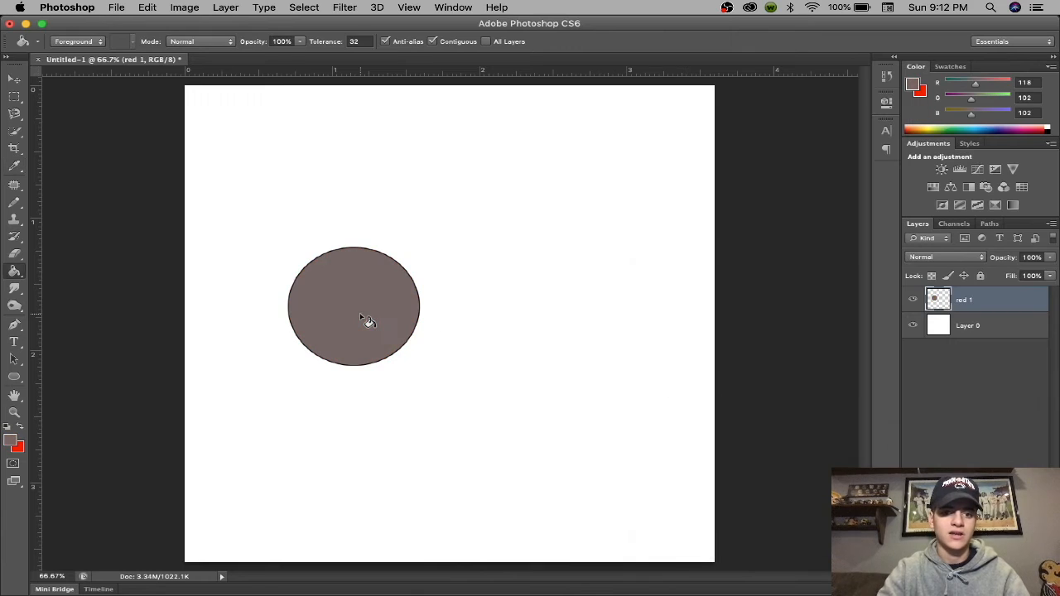
# - Draw a horizontal grey-to-transparent gradient from the canvas's left edge across most of its width, and undo it
pyautogui.click(15, 272)
pyautogui.click(77, 268)
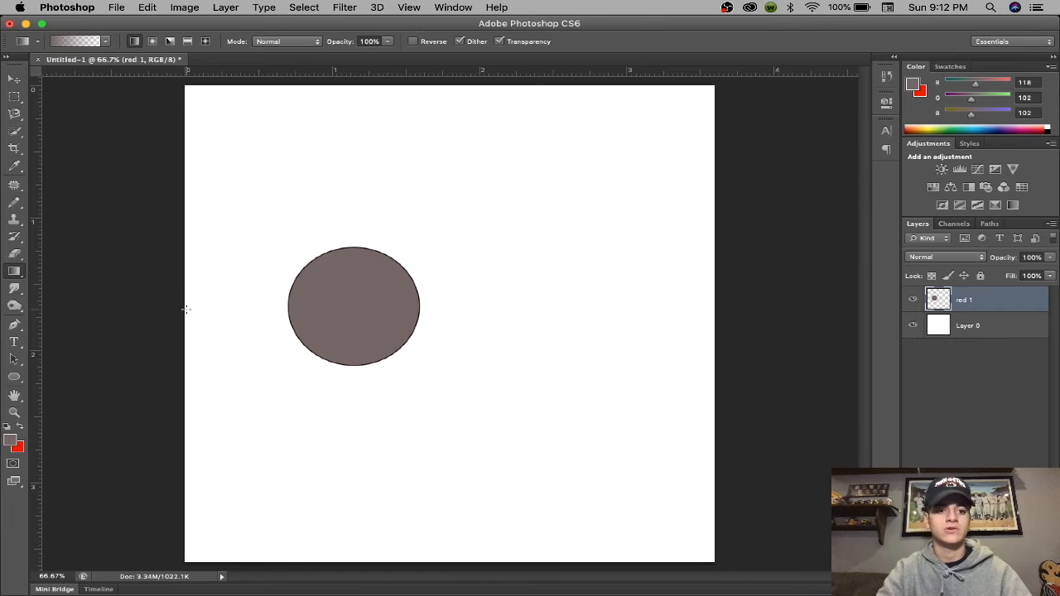
pyautogui.moveTo(184, 312); pyautogui.dragTo(629, 313)
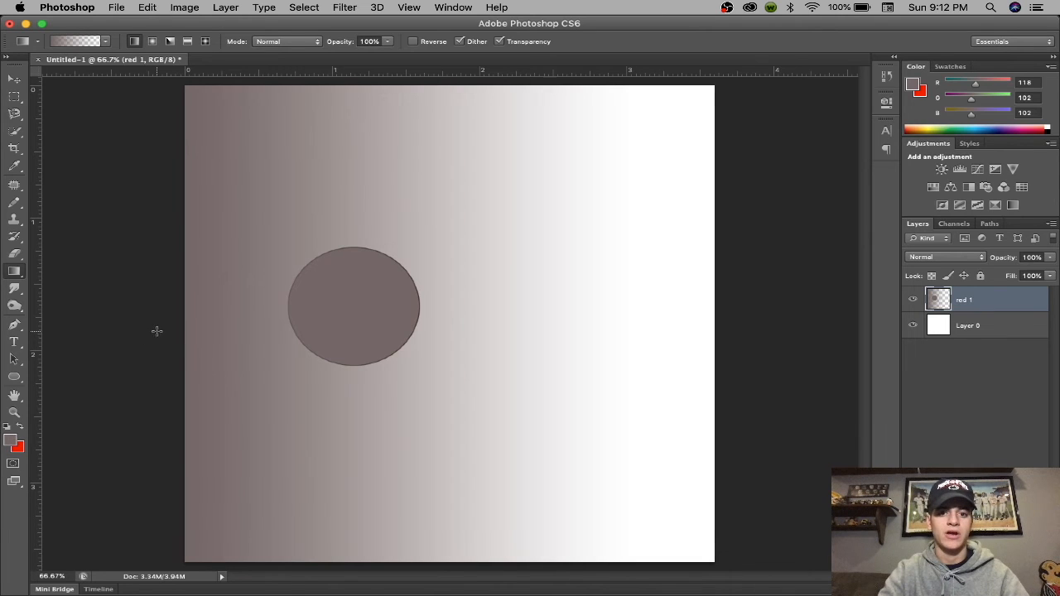
pyautogui.press('super+z')
# - Choose the grey-to-red gradient preset, draw it across the full canvas width, and undo it
pyautogui.click(106, 41)
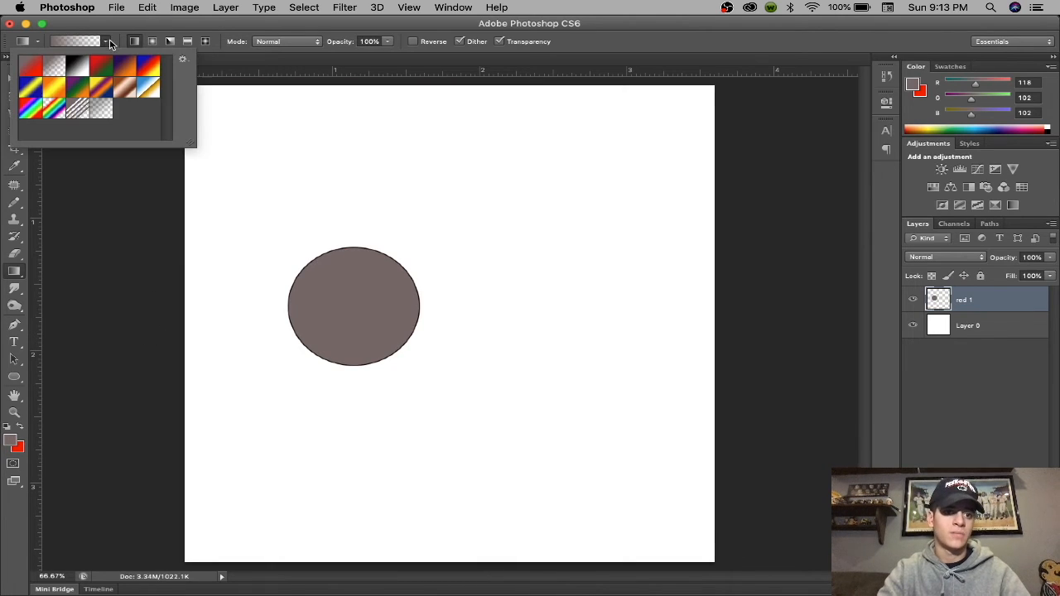
pyautogui.click(31, 69)
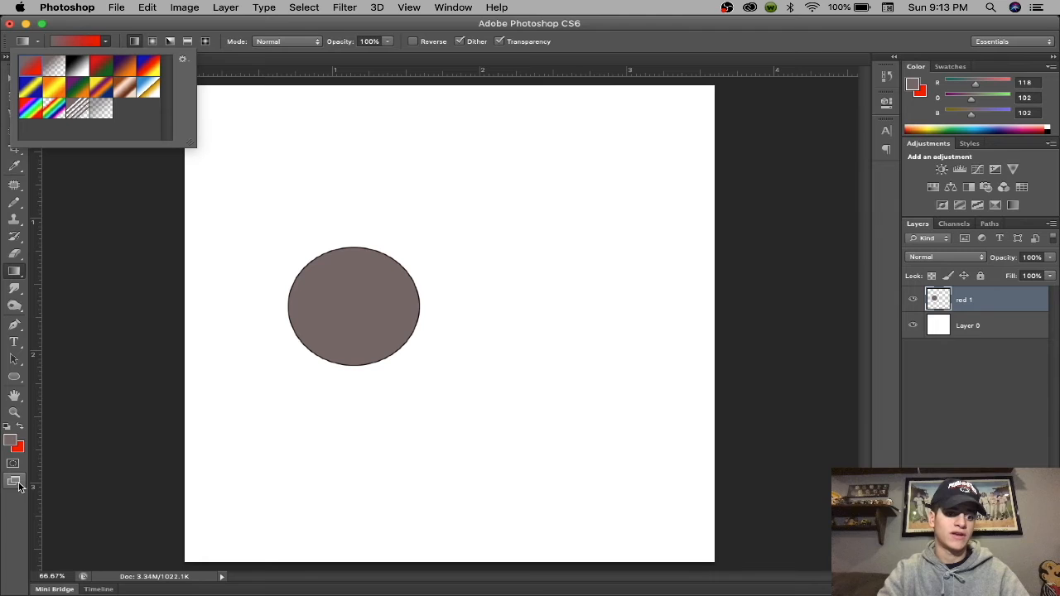
pyautogui.moveTo(186, 294); pyautogui.dragTo(712, 315)
pyautogui.press('super+z')
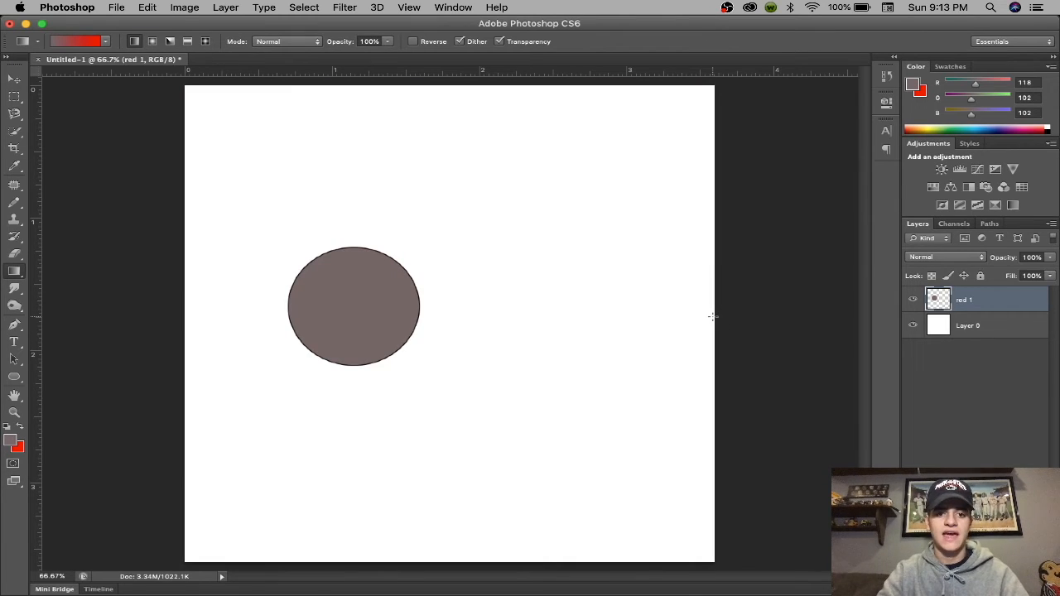
# - Soften the circle's upper-left outline with the Blur tool, examine it at several magnifications, and undo the blur
pyautogui.press('r')
pyautogui.scroll(5, 323, 285)
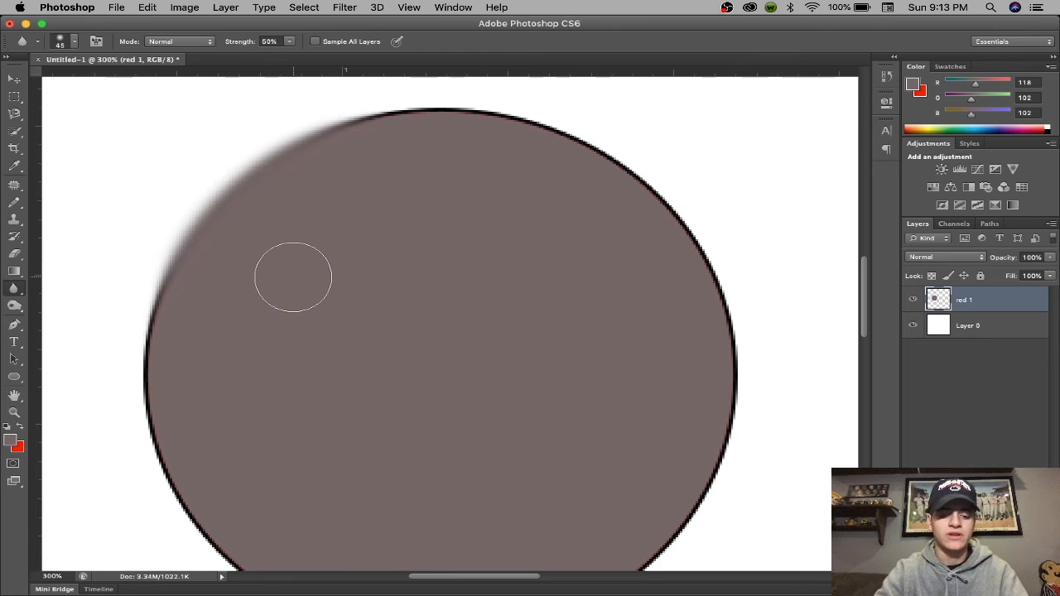
pyautogui.press('super+0')
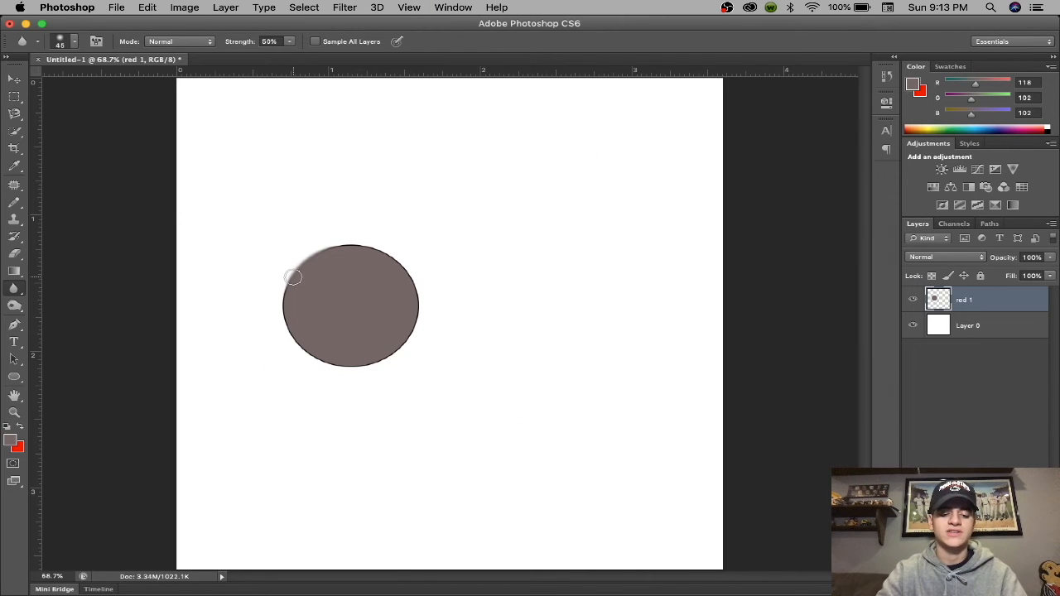
pyautogui.press('super+plus')
pyautogui.press('super+plus')
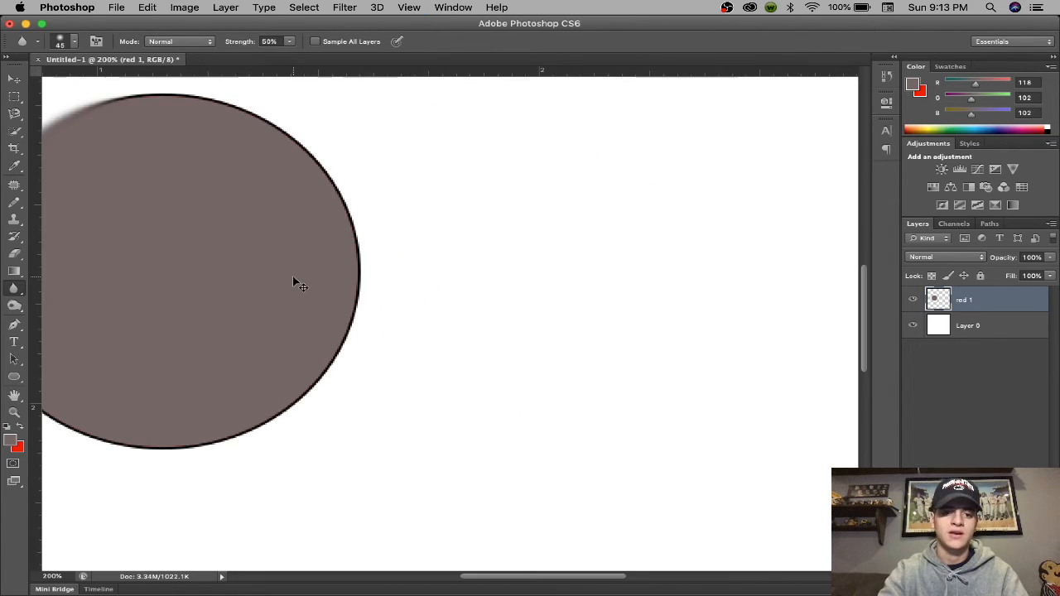
pyautogui.press('super+minus')
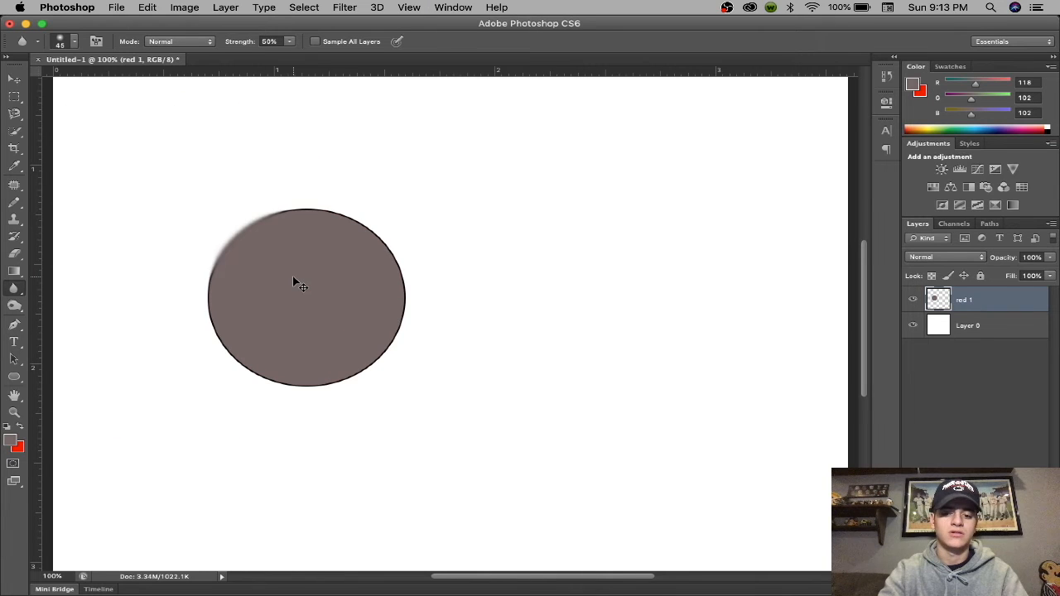
pyautogui.press('super+minus')
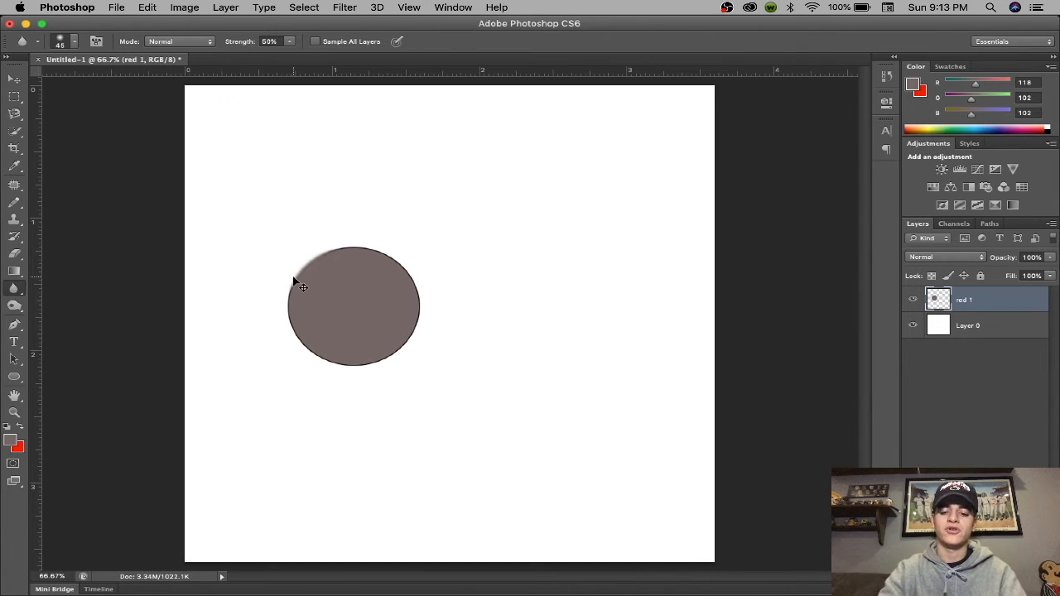
pyautogui.press('super+minus')
pyautogui.press('super+minus')
pyautogui.press('super+minus')
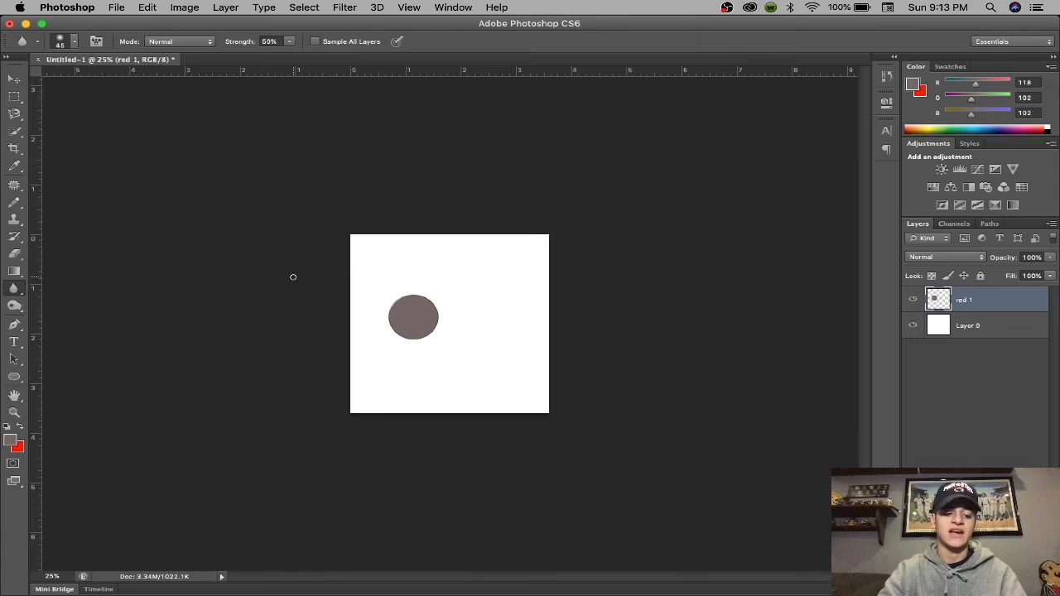
pyautogui.press('super+0')
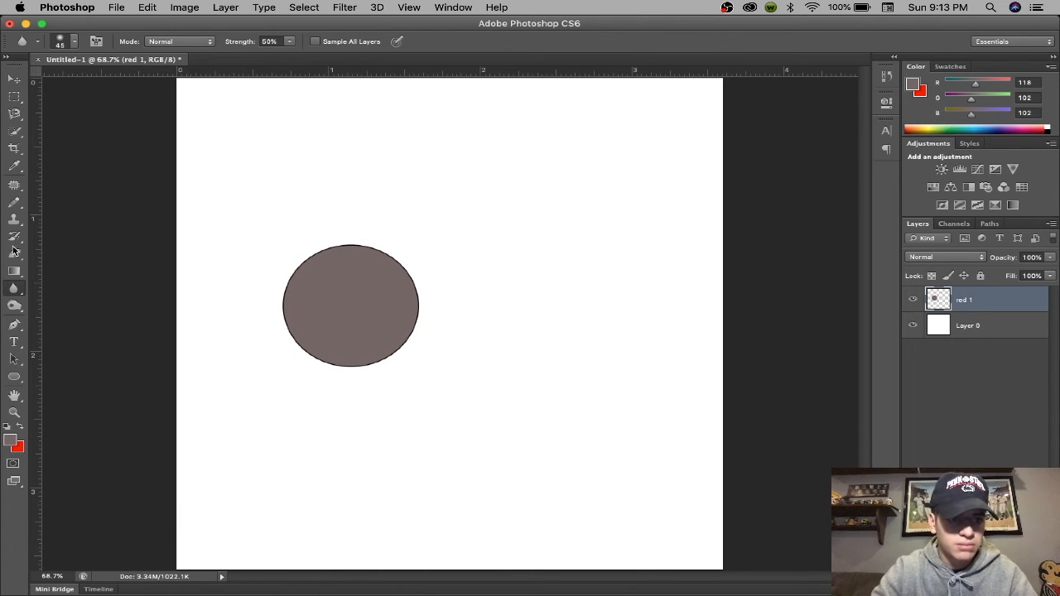
# - Try the Sharpen tool on the circle's upper-left edge, and undo the stroke
pyautogui.click(15, 288)
pyautogui.click(74, 297)
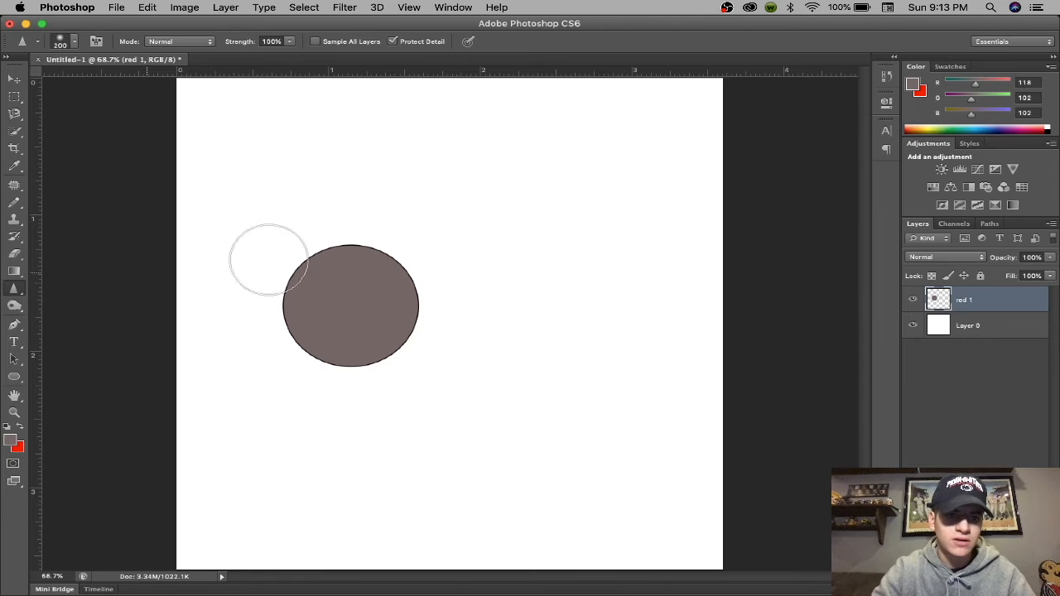
pyautogui.moveTo(307, 272)
pyautogui.mouseDown()
pyautogui.moveTo(344, 247)
pyautogui.moveTo(294, 301)
pyautogui.moveTo(307, 272)
pyautogui.mouseUp()
pyautogui.press('super+z')
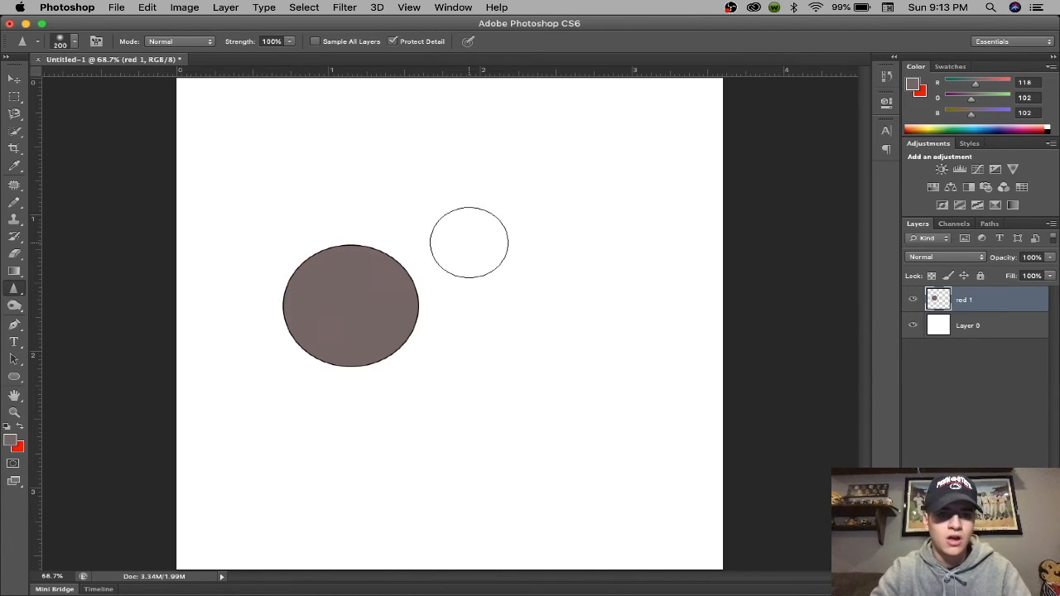
# - Try the Dodge tool and the Burn tool on the circle with Midtones range and 50% exposure, undoing each stroke
pyautogui.moveTo(24, 295); pyautogui.dragTo(78, 309)
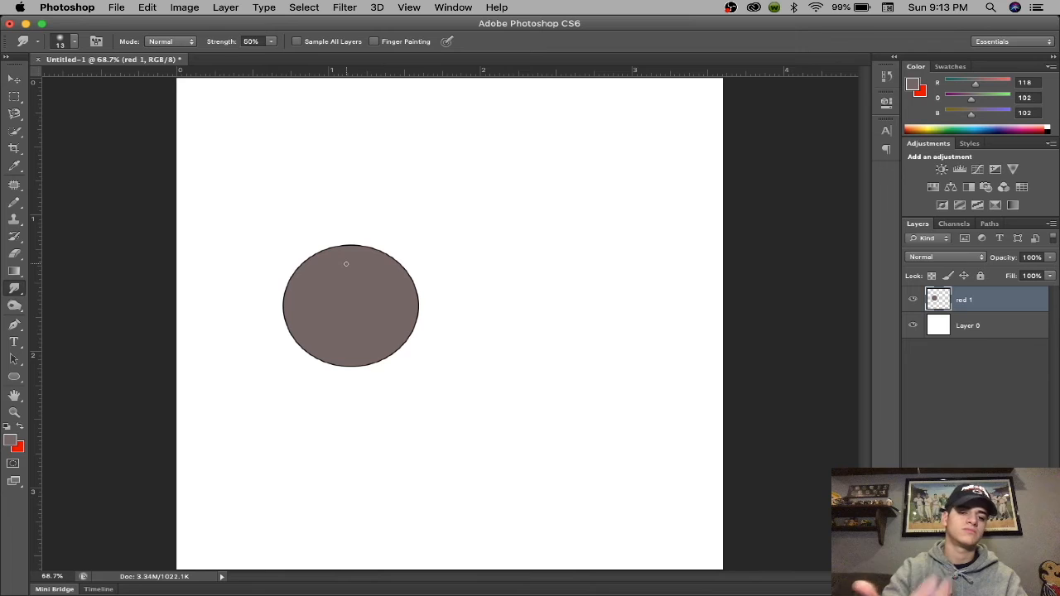
pyautogui.click(18, 308)
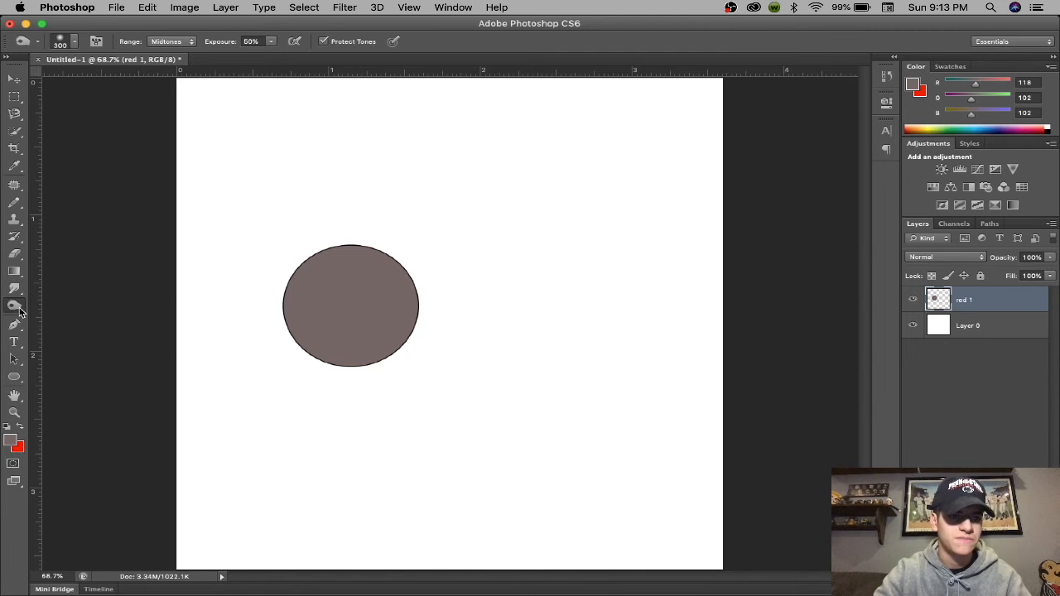
pyautogui.moveTo(20, 310); pyautogui.dragTo(76, 311)
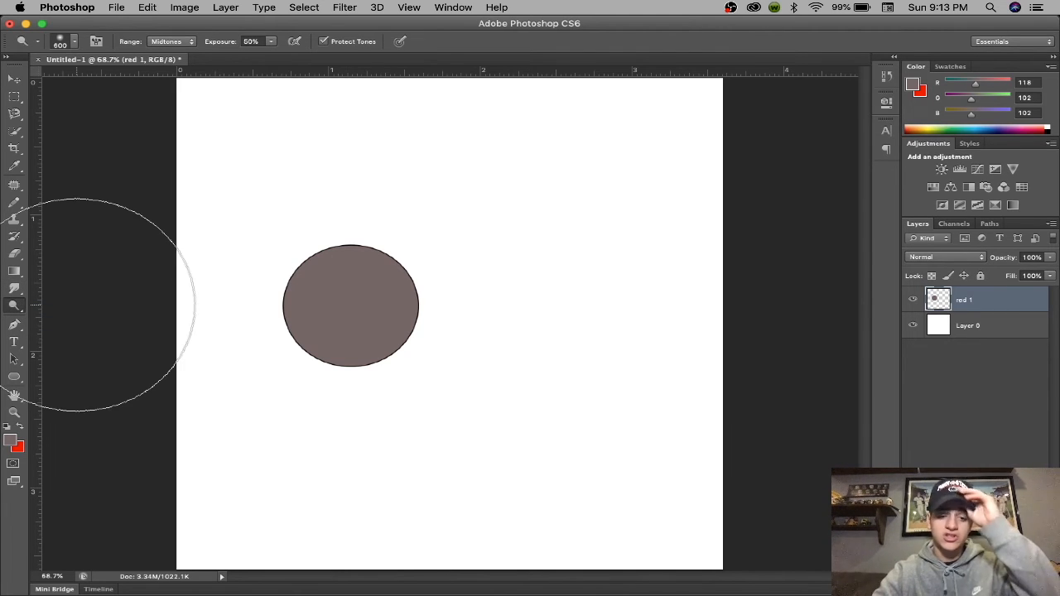
pyautogui.moveTo(323, 289)
pyautogui.mouseDown()
pyautogui.moveTo(298, 367)
pyautogui.moveTo(357, 305)
pyautogui.mouseUp()
pyautogui.press('super+z')
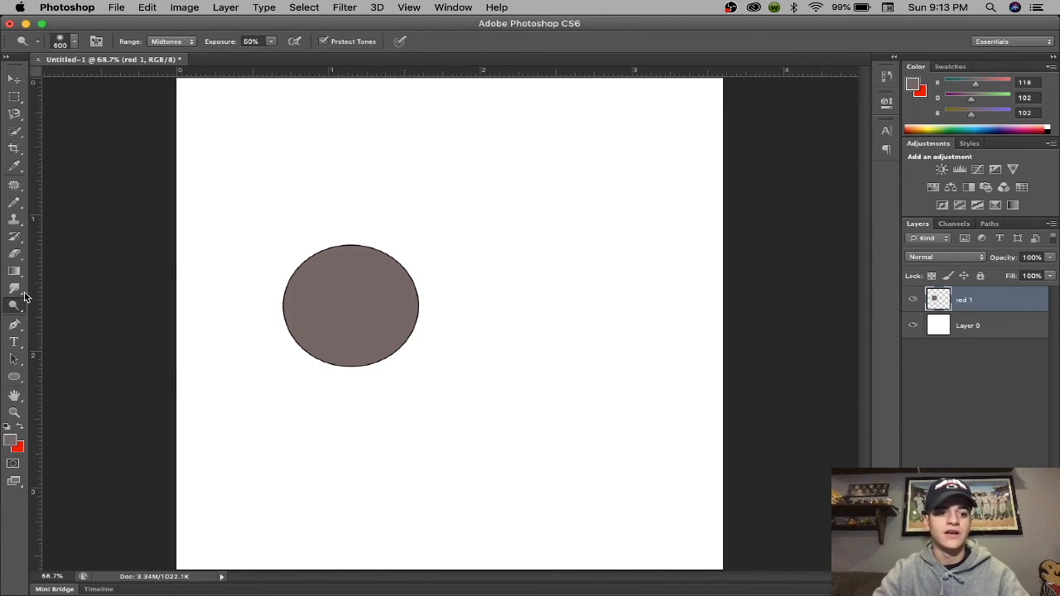
pyautogui.moveTo(18, 308); pyautogui.dragTo(70, 318)
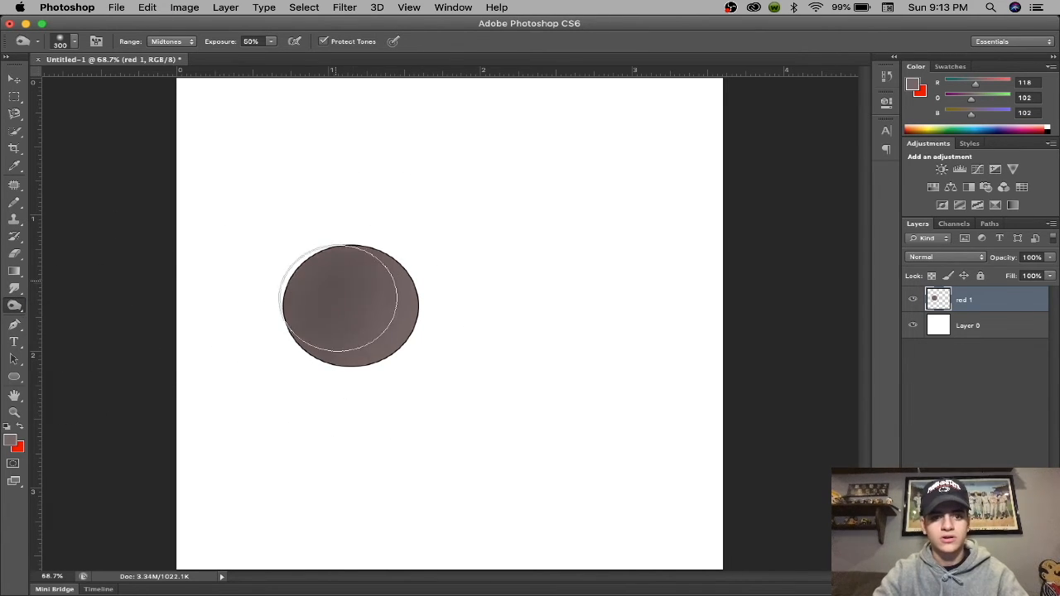
pyautogui.press('super+z')
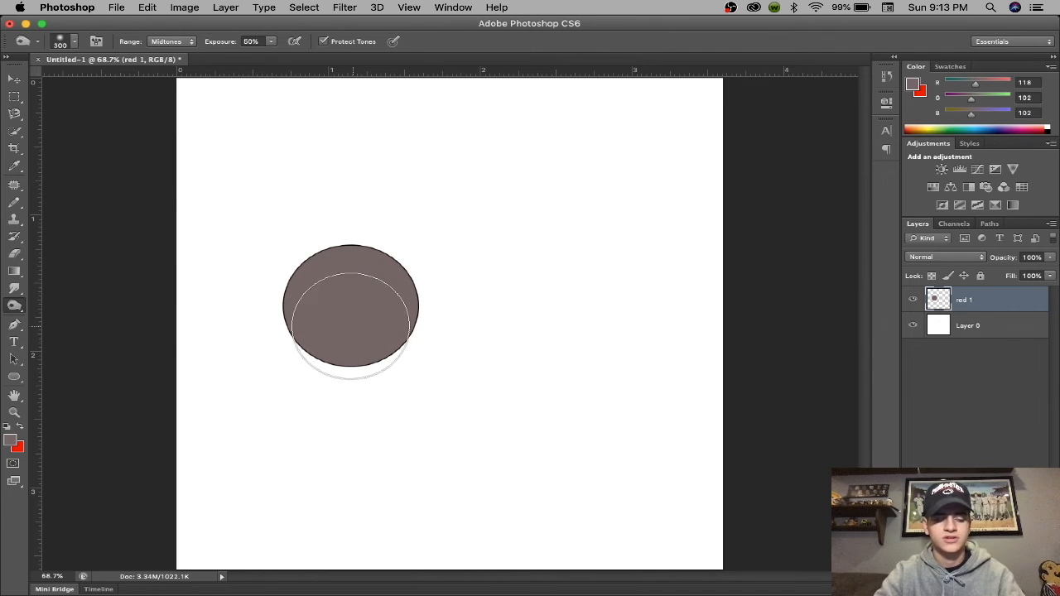
# - Add the text "hello" in the blank area above the circle with the Type tool
pyautogui.click(13, 325)
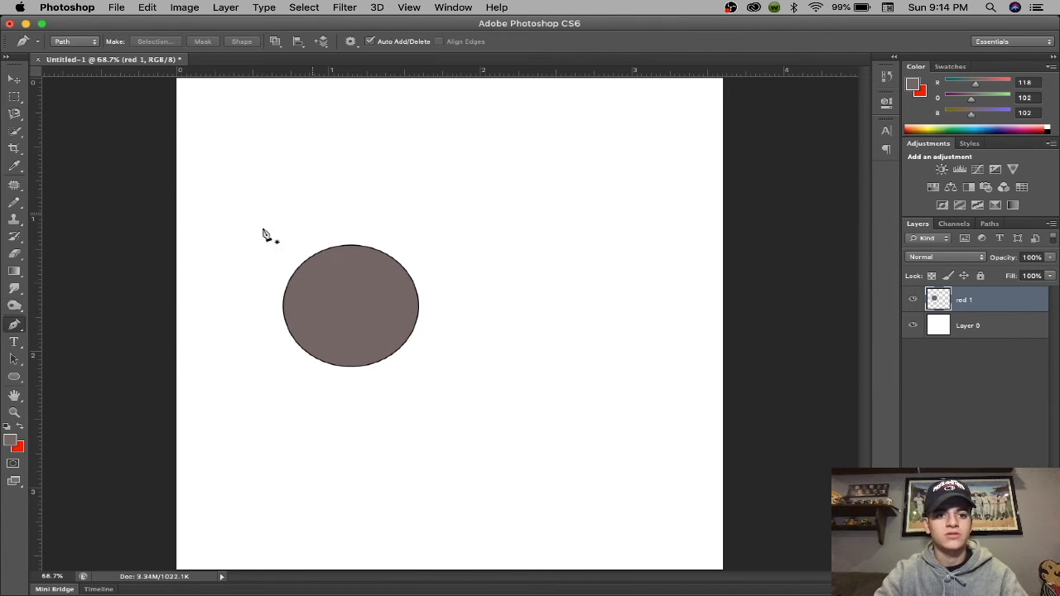
pyautogui.click(13, 341)
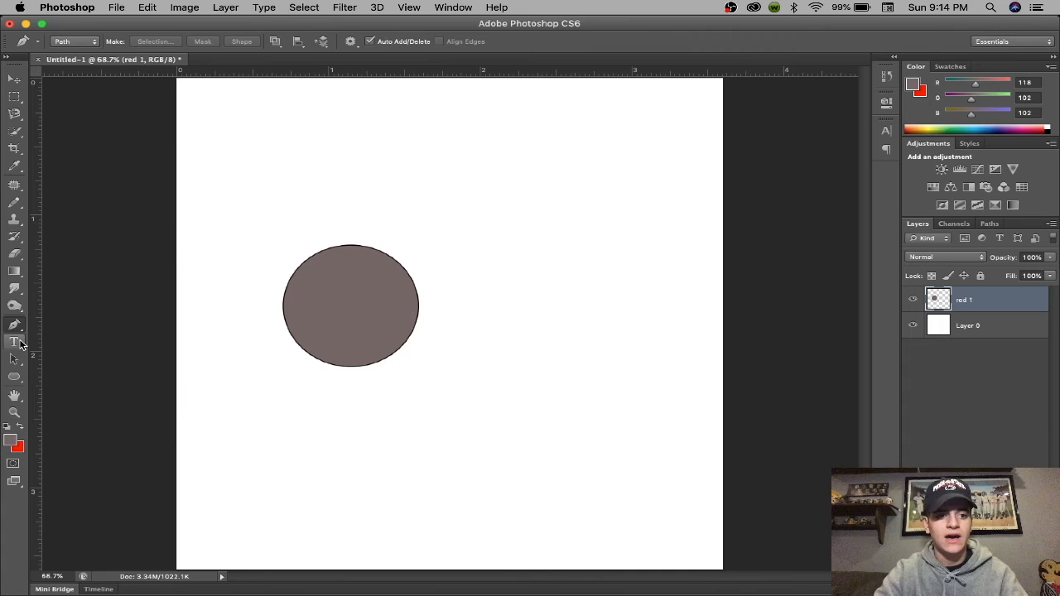
pyautogui.click(434, 183)
pyautogui.write('h')
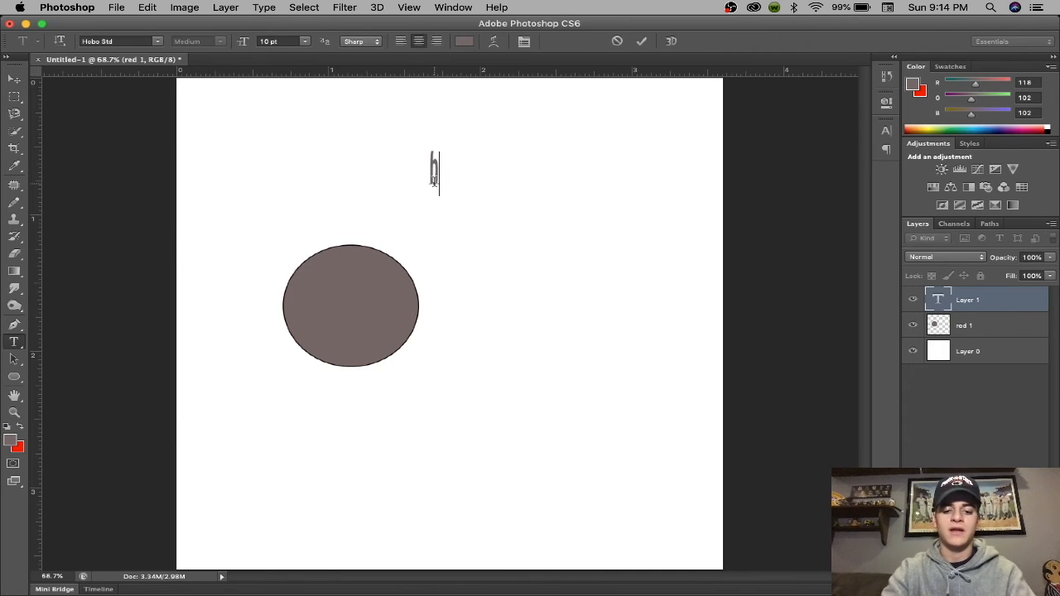
pyautogui.write('ello')
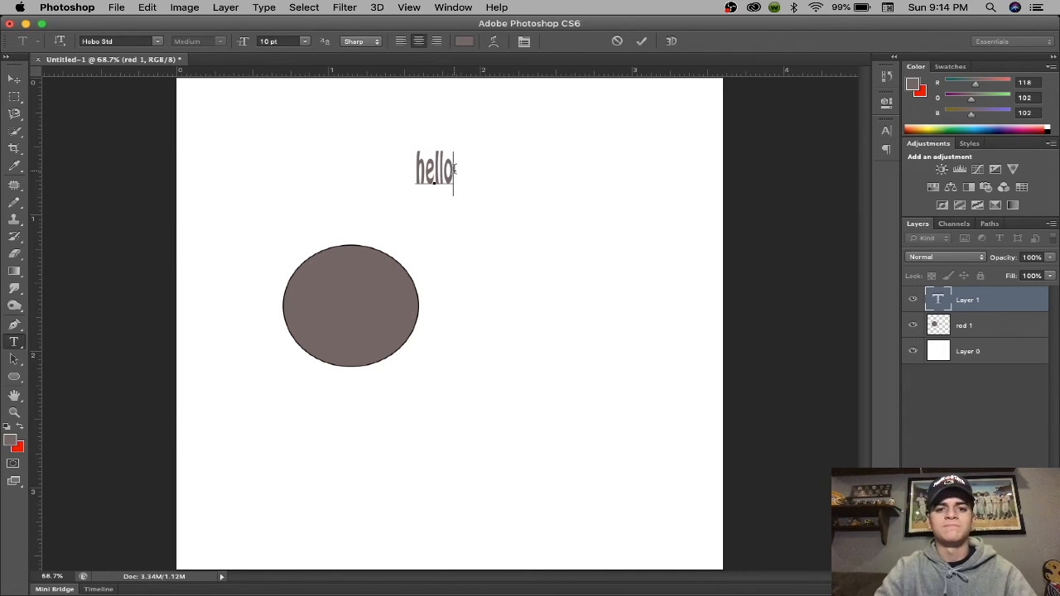
# - Change the font of the "hello" text to Krungthep
pyautogui.moveTo(451, 170); pyautogui.dragTo(360, 166)
pyautogui.click(79, 39)
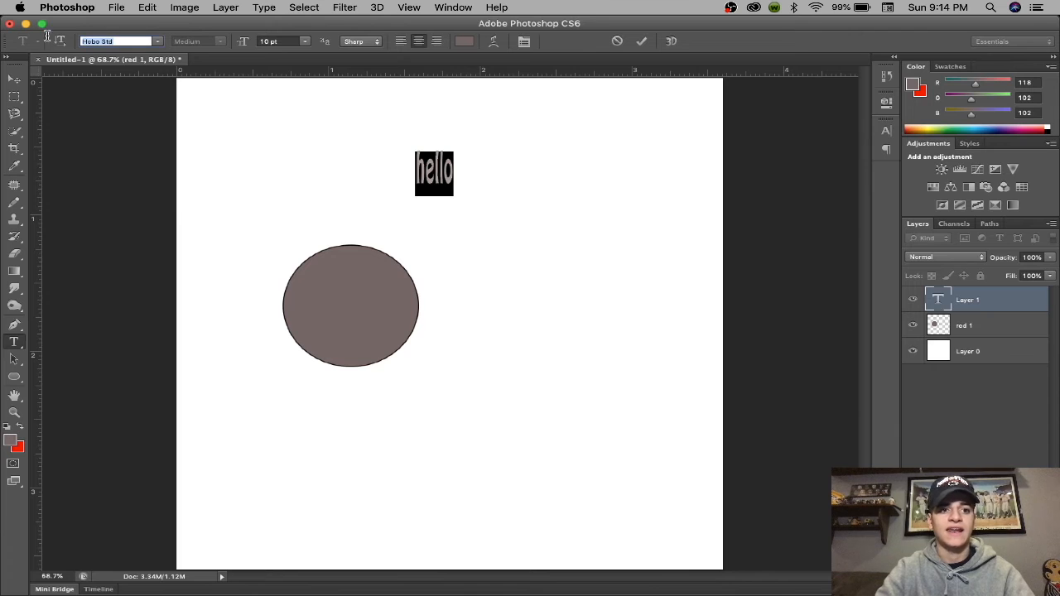
pyautogui.press('Down')
pyautogui.press('Down')
pyautogui.press('Down')
pyautogui.press('Down')
pyautogui.press('Down')
pyautogui.press('Down')
pyautogui.press('Down')
pyautogui.press('Down')
pyautogui.press('Down')
pyautogui.press('Down')
pyautogui.press('Down')
pyautogui.press('Down')
pyautogui.press('Down')
pyautogui.press('Down')
# - Try the Arc and Wave warp styles on the "hello" text
pyautogui.click(498, 46)
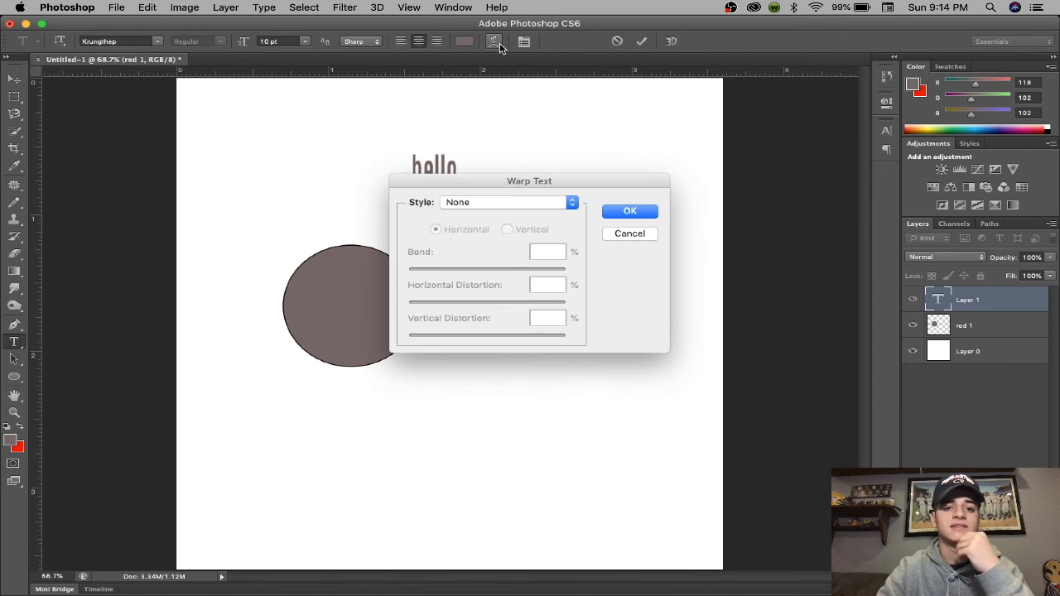
pyautogui.click(629, 235)
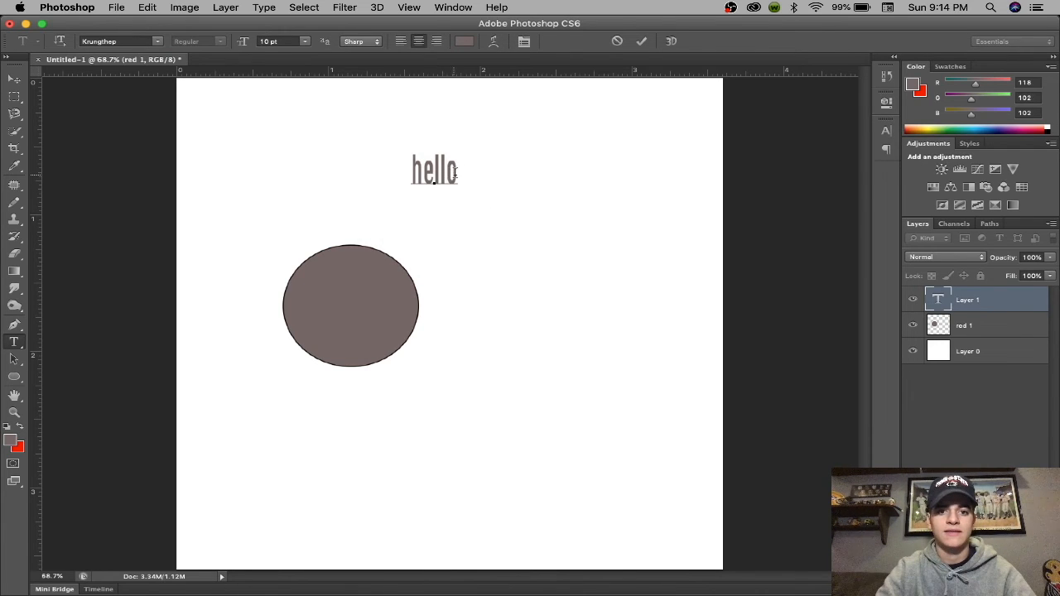
pyautogui.moveTo(452, 172); pyautogui.dragTo(355, 160)
pyautogui.click(498, 45)
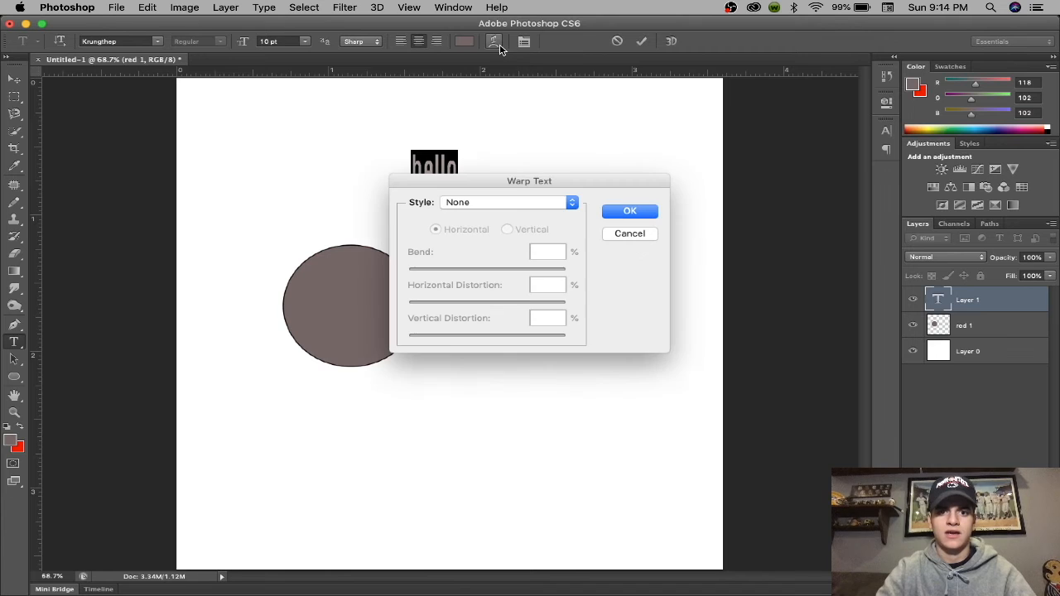
pyautogui.click(563, 203)
pyautogui.click(533, 228)
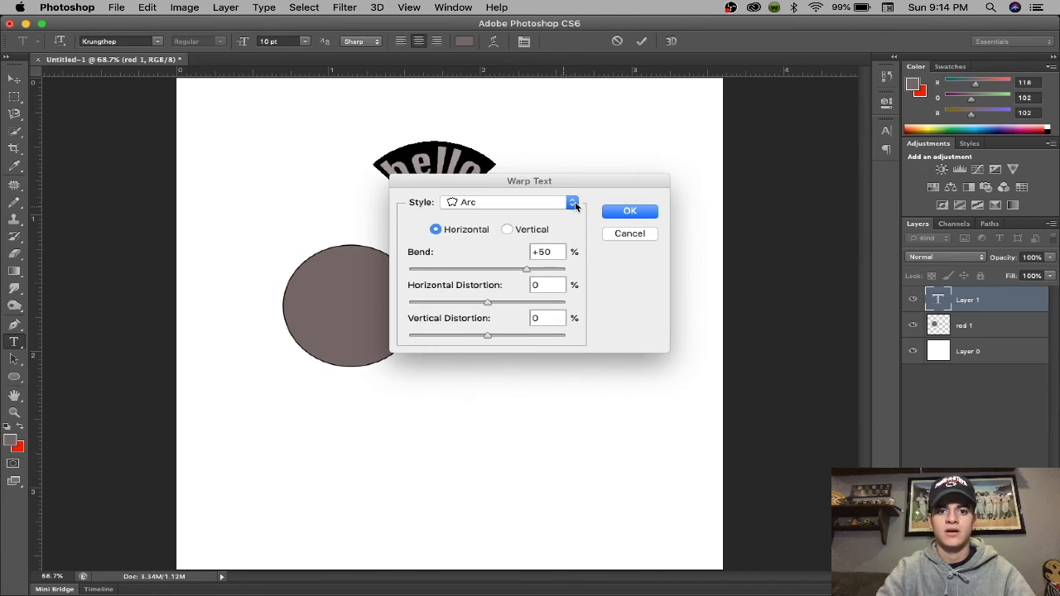
pyautogui.click(571, 203)
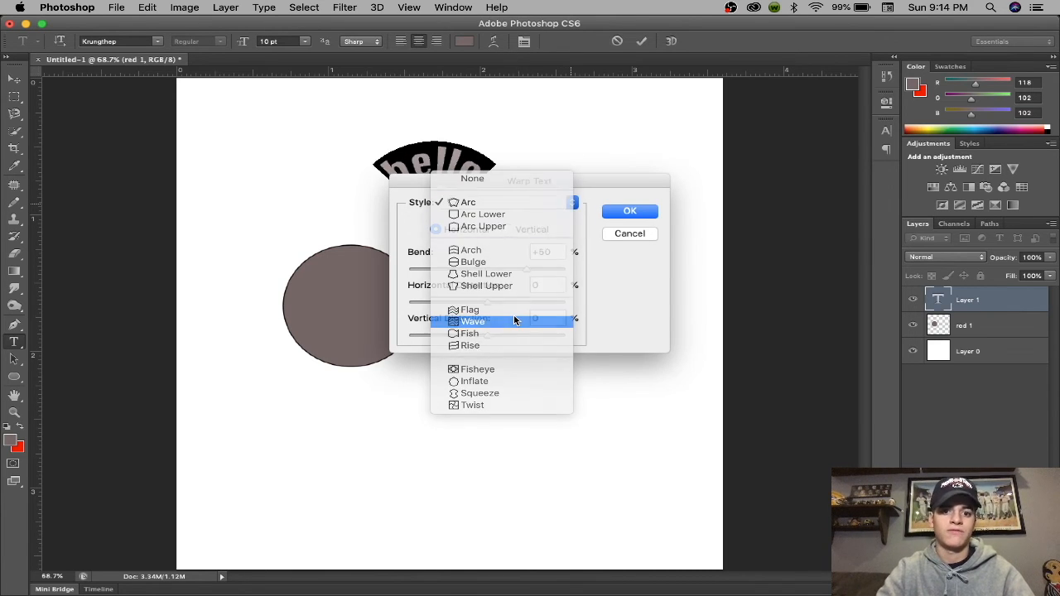
pyautogui.click(513, 320)
pyautogui.click(629, 210)
# - Check the Character settings, and delete the "hello" text so that only the red 1 layer and Layer 0 remain
pyautogui.click(886, 130)
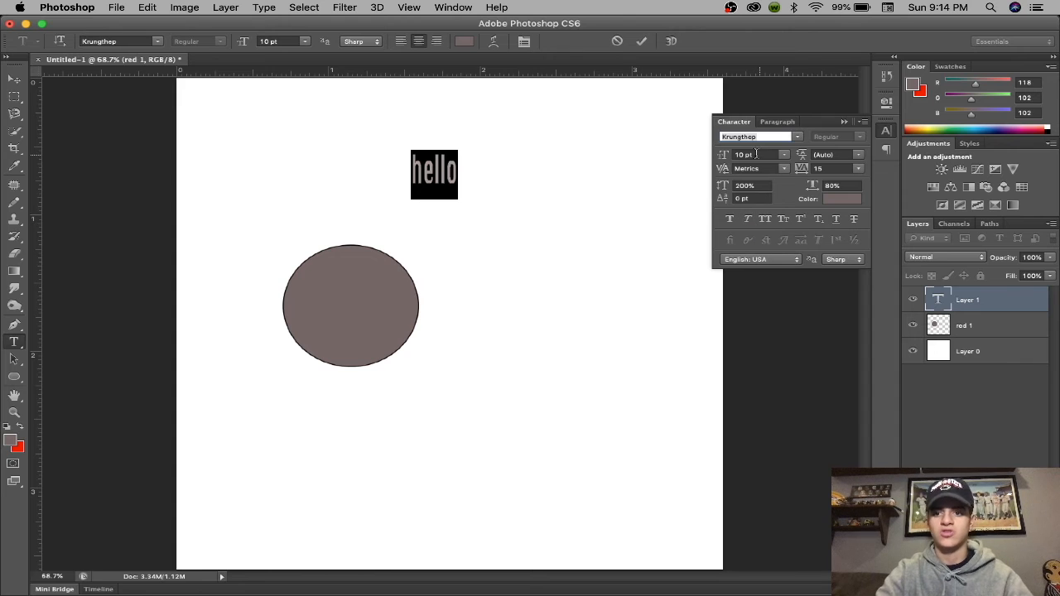
pyautogui.click(844, 122)
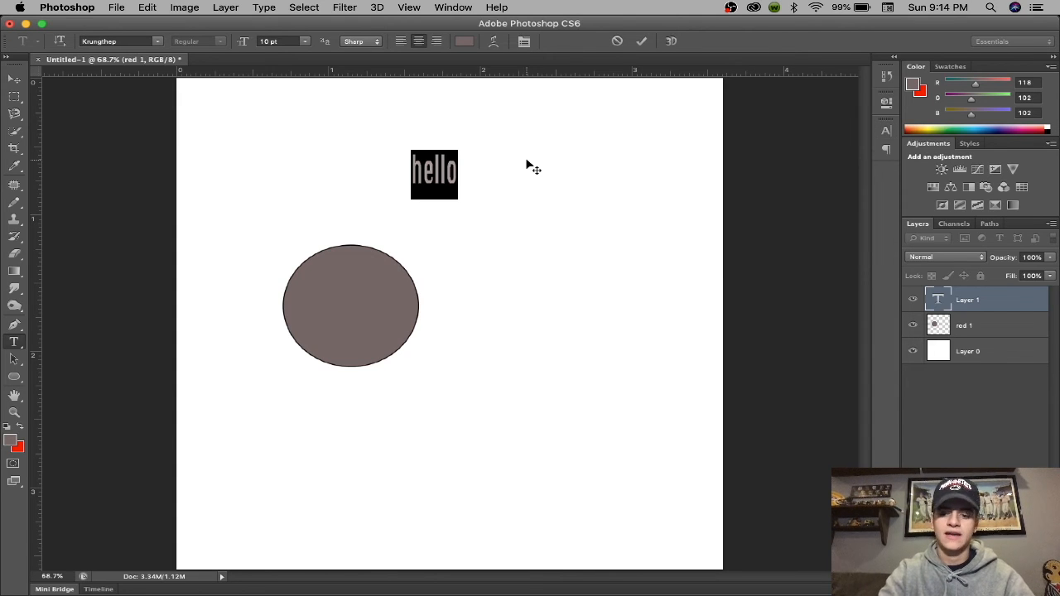
pyautogui.press('BackSpace')
pyautogui.click(960, 305)
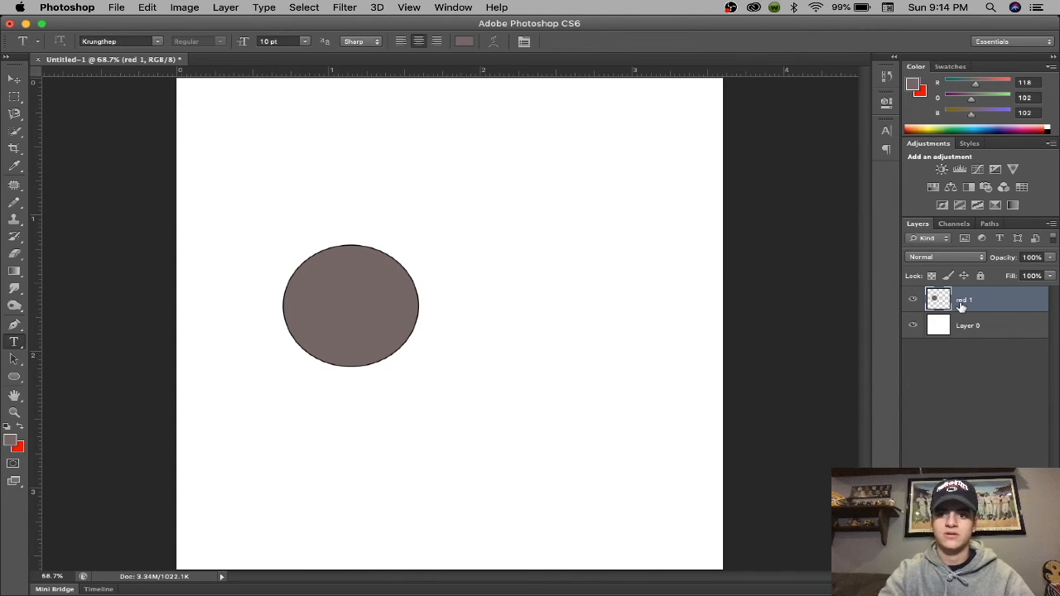
# - Choose the Custom Shape tool and browse its shape presets and the available shape libraries
pyautogui.click(14, 358)
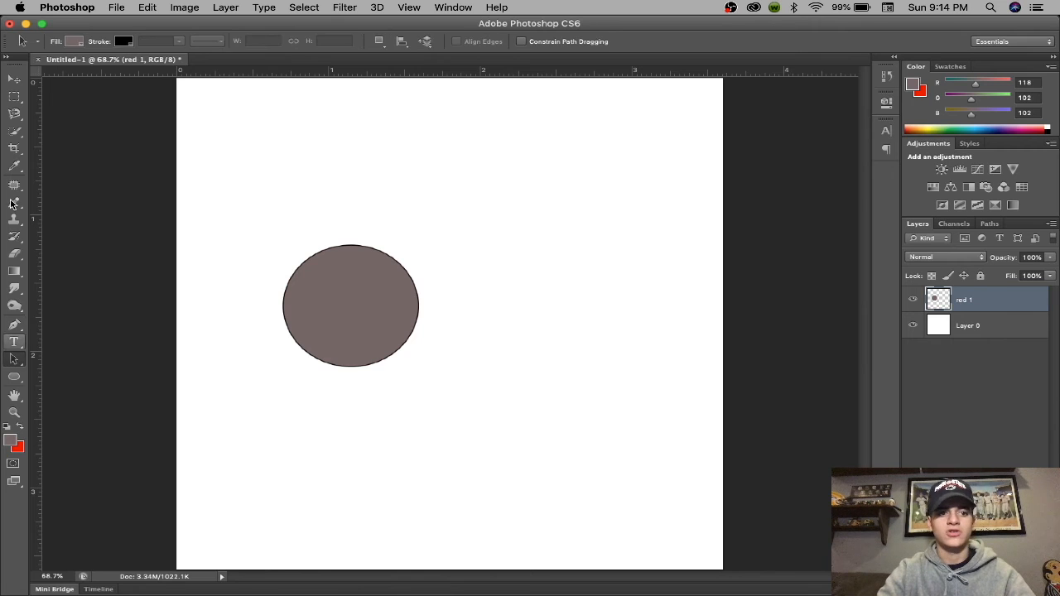
pyautogui.click(14, 377)
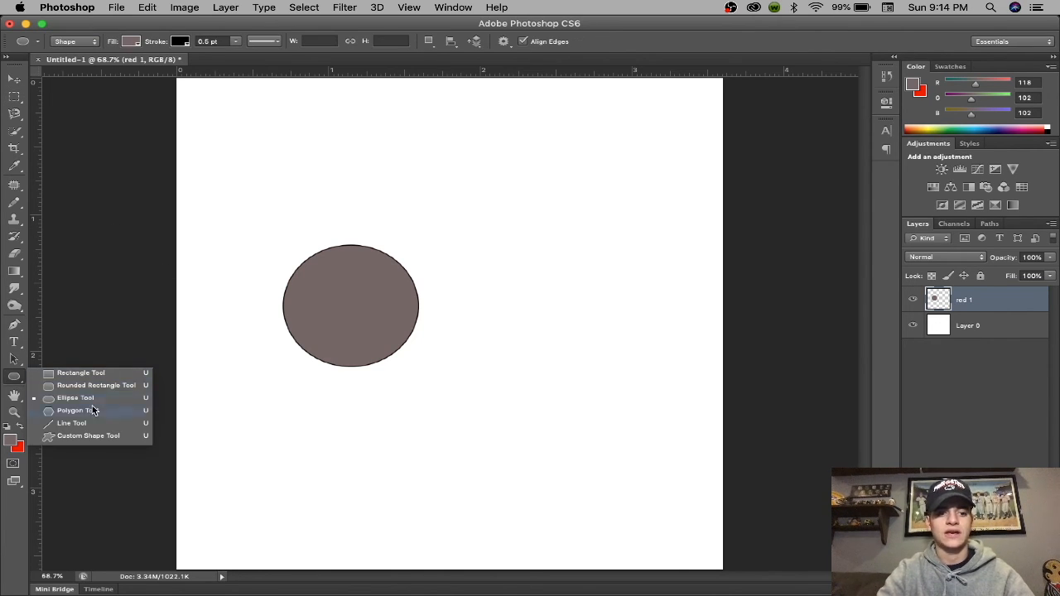
pyautogui.click(85, 436)
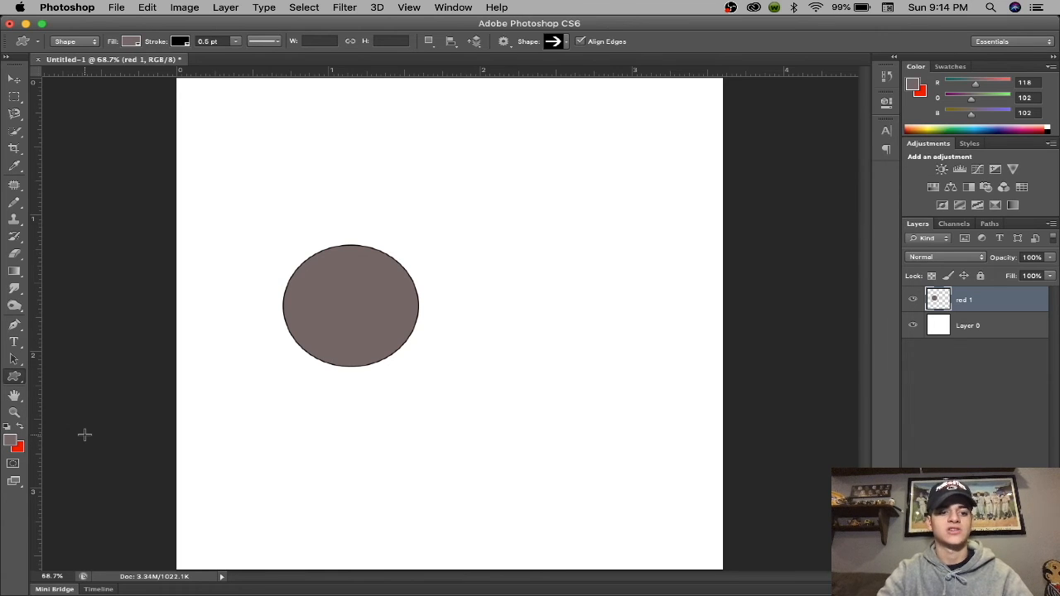
pyautogui.click(567, 47)
pyautogui.scroll(-10, 571, 126)
pyautogui.scroll(-10, 571, 126)
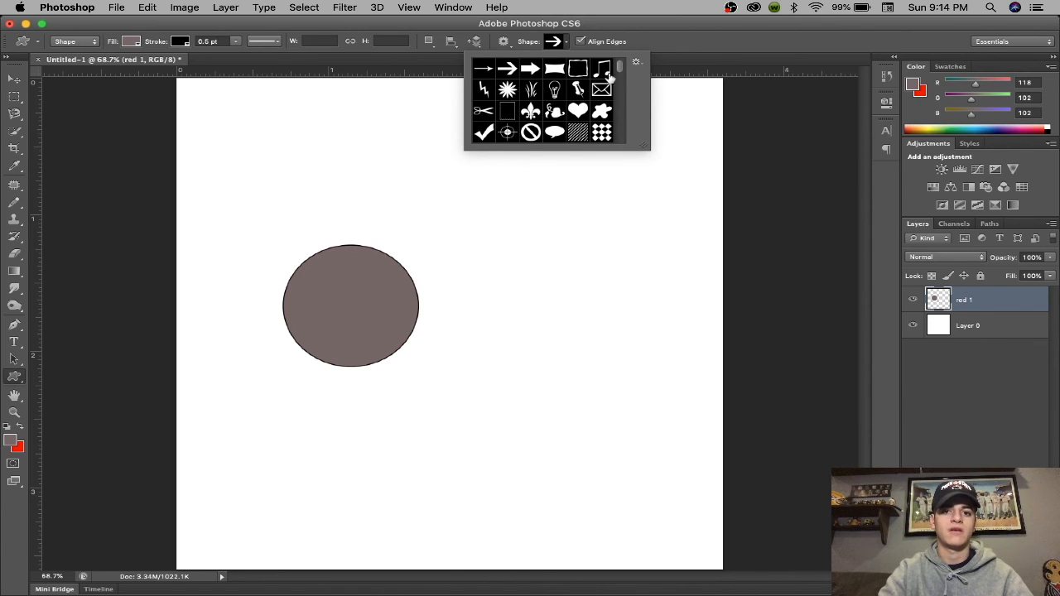
pyautogui.click(636, 64)
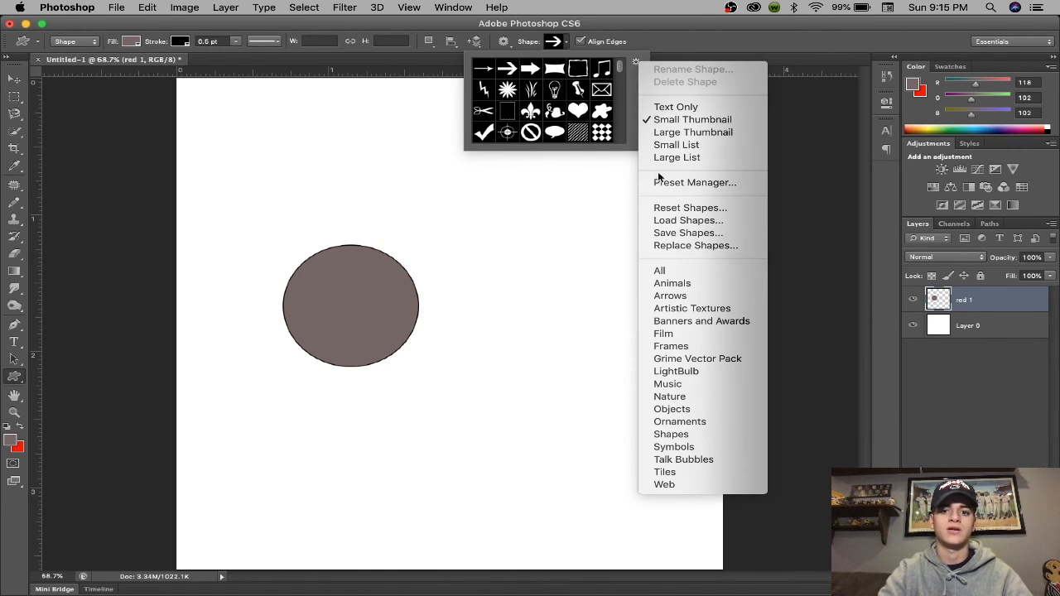
pyautogui.click(636, 60)
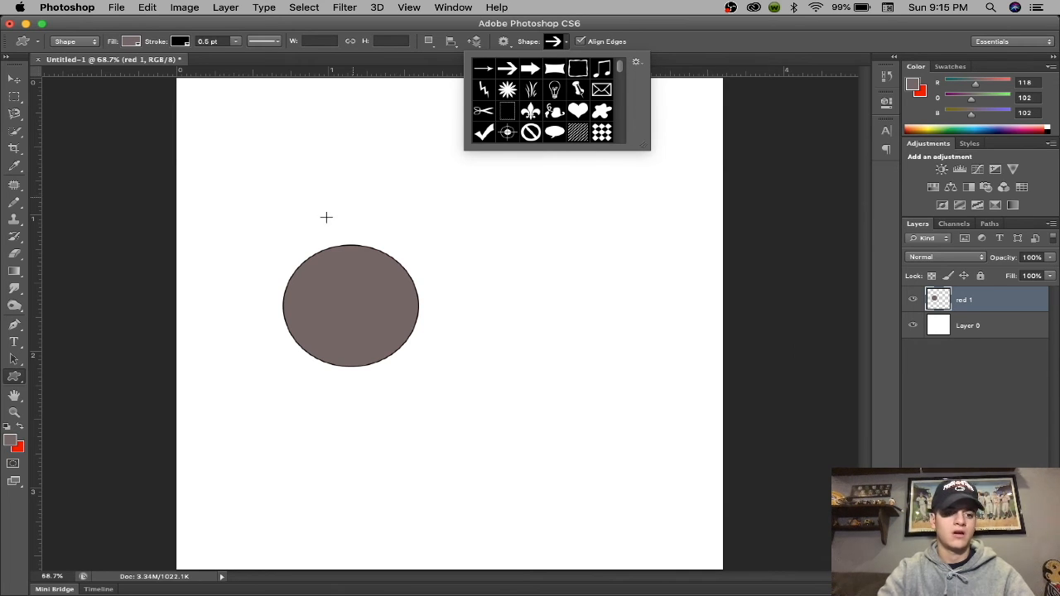
# - Show the Hand tool, zoom in on the circle to 200% with the Zoom tool, and fit the canvas back on screen
pyautogui.click(14, 394)
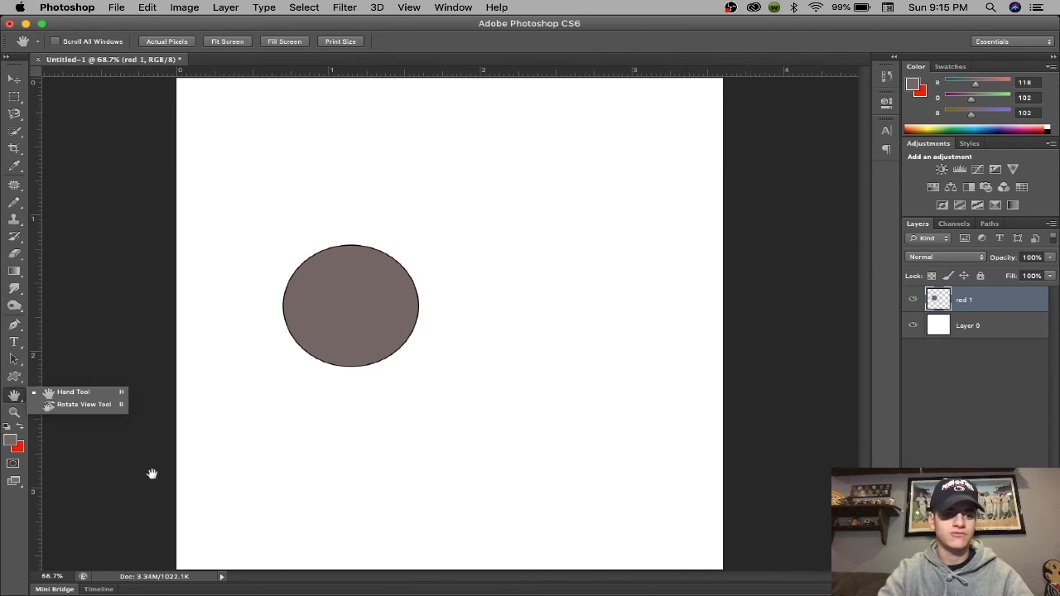
pyautogui.click(99, 334)
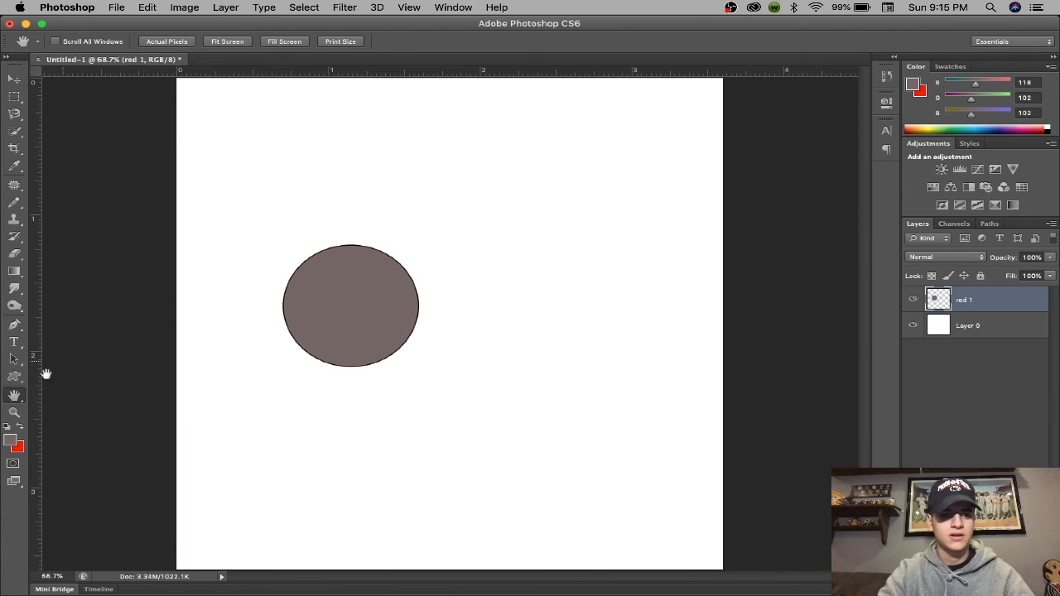
pyautogui.click(14, 413)
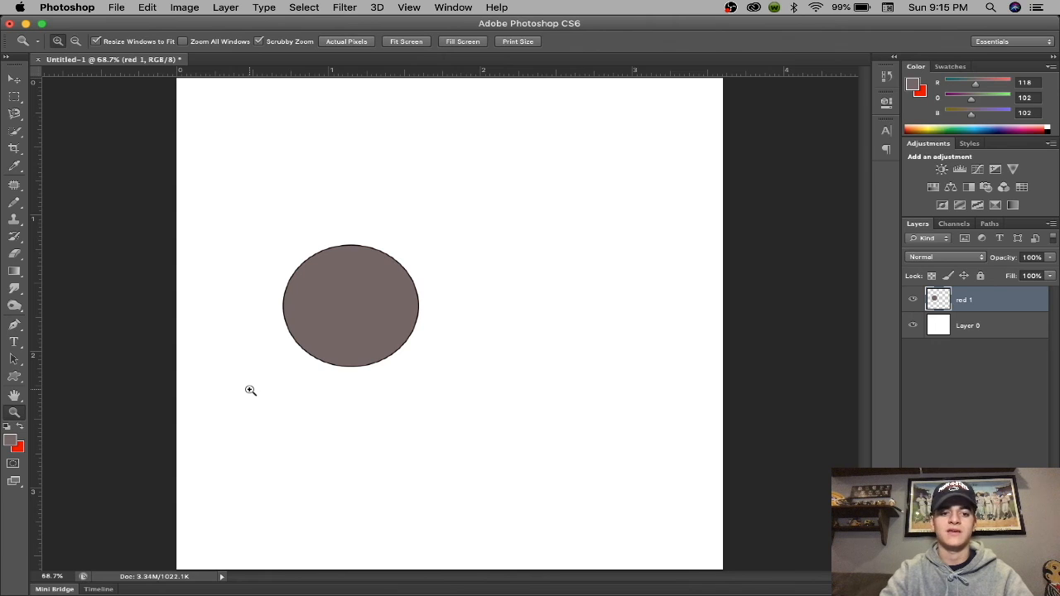
pyautogui.click(307, 386)
pyautogui.click(307, 386)
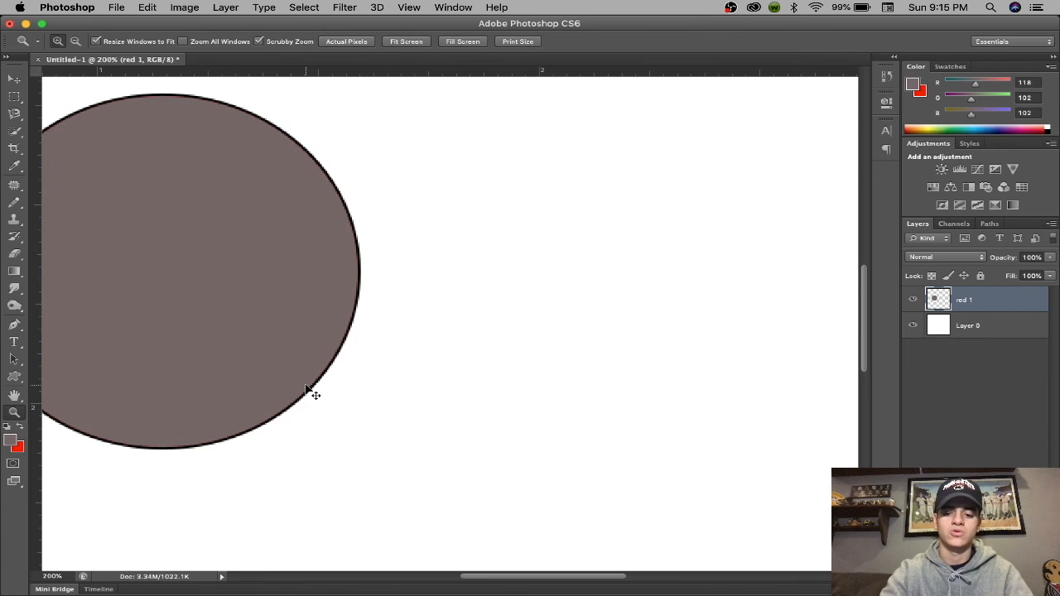
pyautogui.press('super+0')
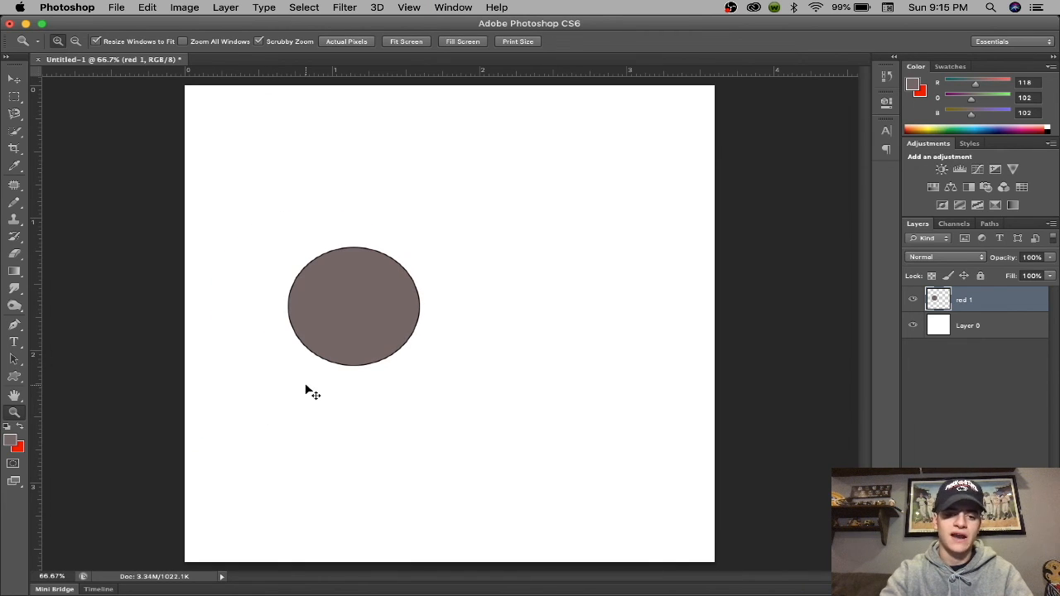
# - Swap the foreground and background colors back and forth, ending with grey in the foreground and red in the background
pyautogui.click(22, 428)
pyautogui.click(22, 428)
pyautogui.click(22, 428)
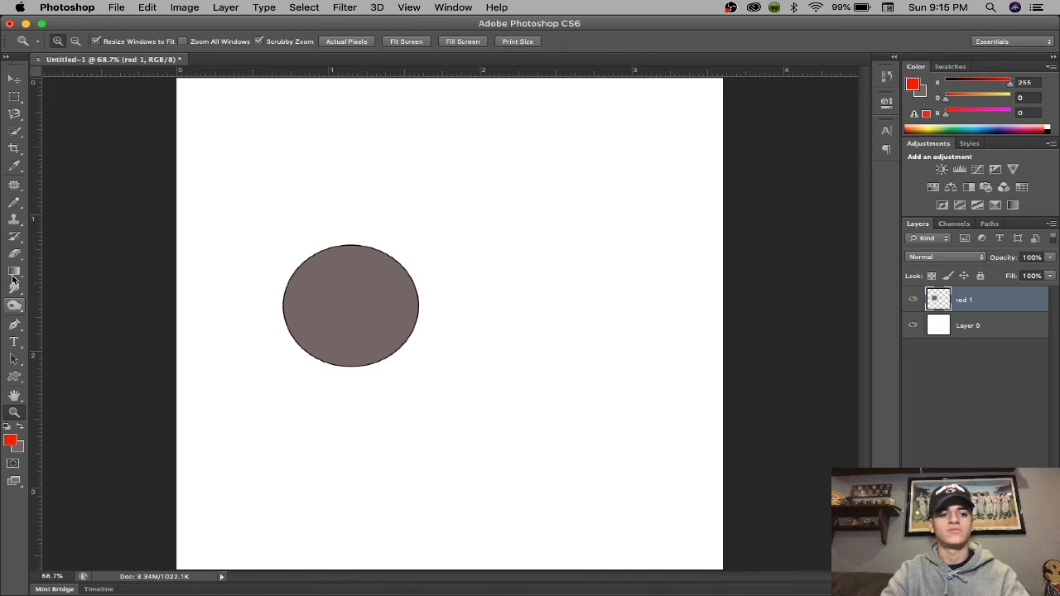
pyautogui.click(21, 428)
# - Try a green with hue 79, saturation 83% and brightness 77% as the foreground color, and cancel the color change
pyautogui.click(12, 446)
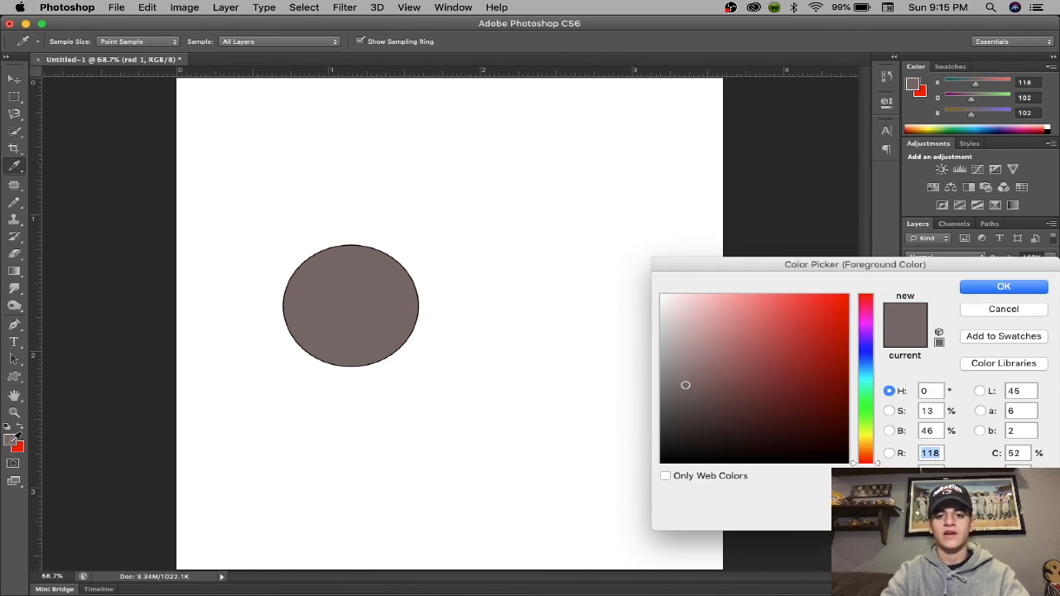
pyautogui.moveTo(815, 366); pyautogui.dragTo(815, 333)
pyautogui.moveTo(864, 396); pyautogui.dragTo(864, 425)
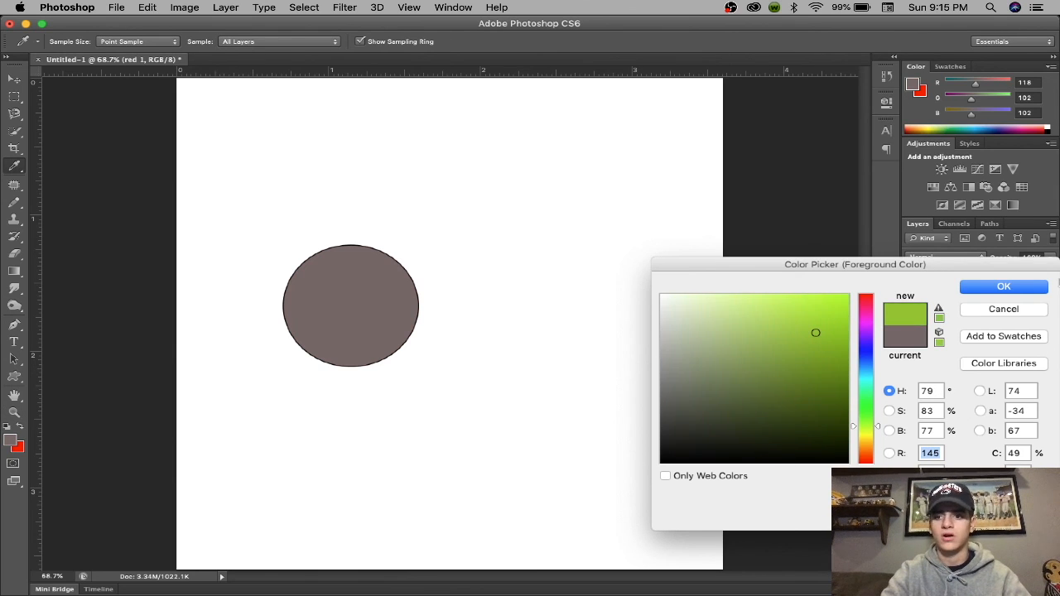
pyautogui.click(1003, 309)
pyautogui.press('z')
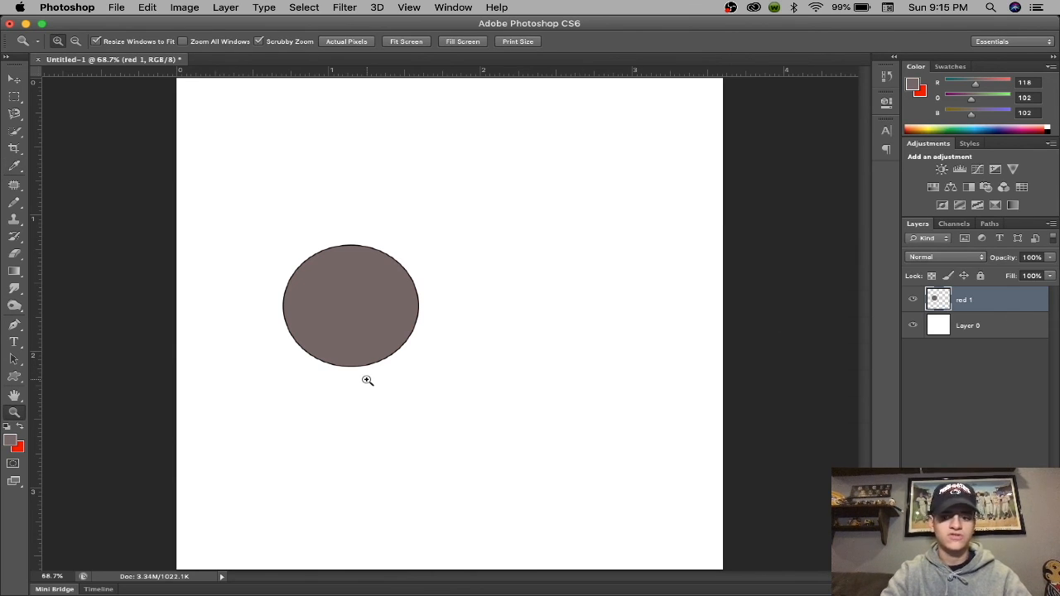